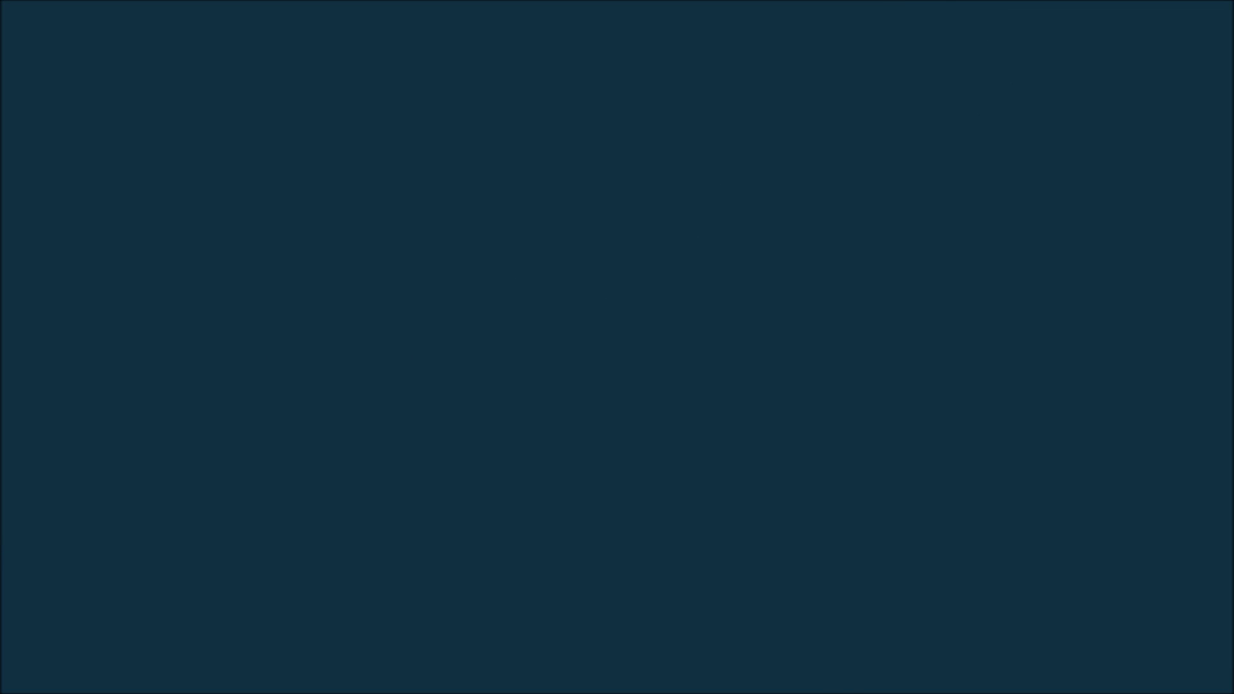
Step: End the finished ticker slide show and return to Normal view on slide 3
{"action": "key", "text": "Escape"}
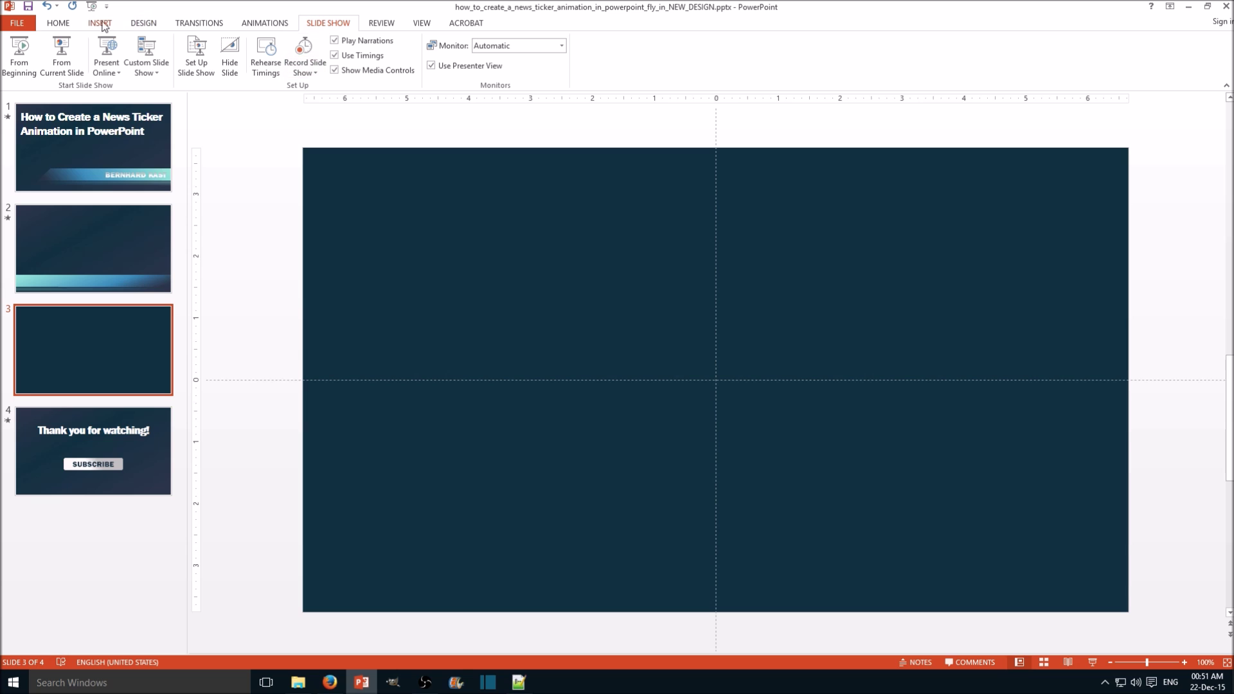
Step: Draw a full-width orange rectangle along the bottom of slide 3 and make it taller
{"action": "left_click", "coordinate": [76, 26]}
{"action": "left_click", "coordinate": [580, 40]}
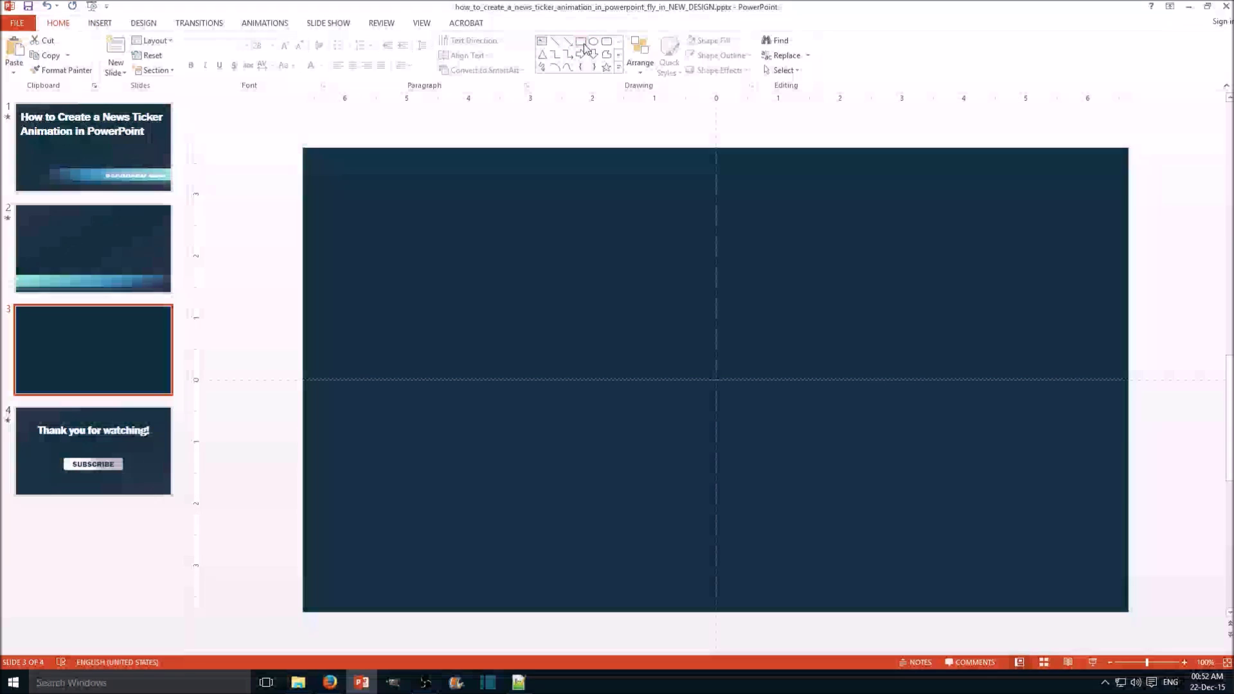
{"action": "left_click_drag", "start_coordinate": [301, 536], "coordinate": [1133, 591]}
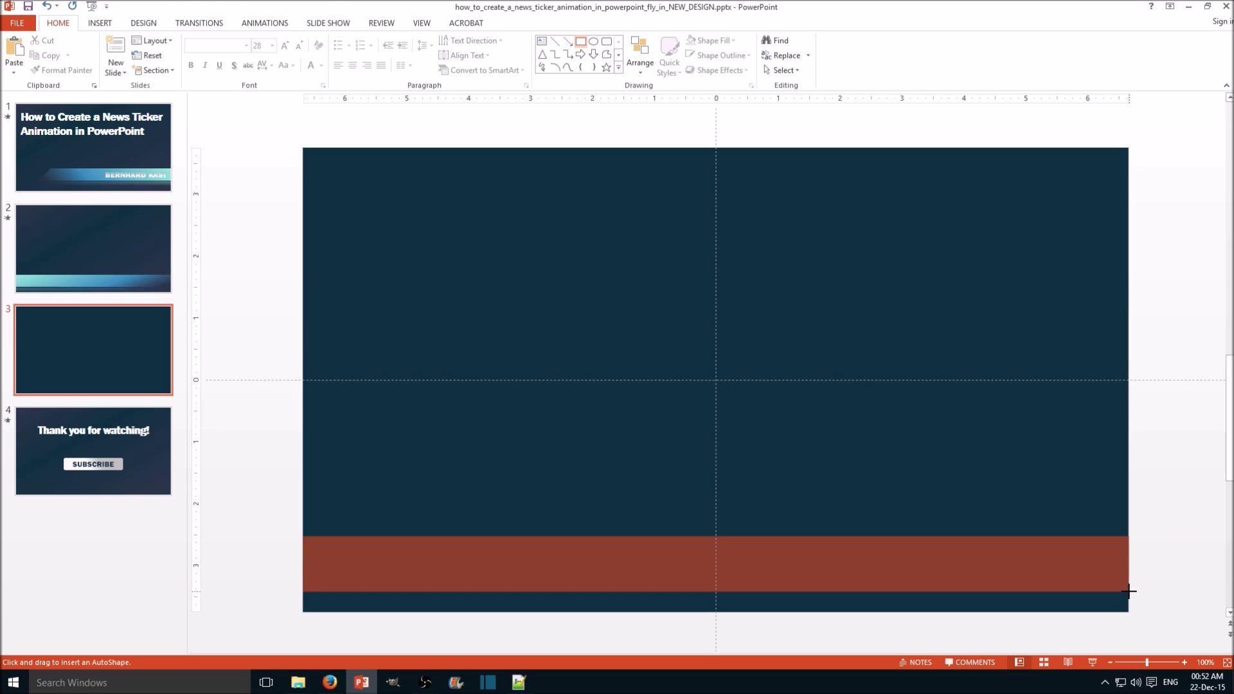
{"action": "left_click_drag", "start_coordinate": [1129, 592], "coordinate": [1128, 592]}
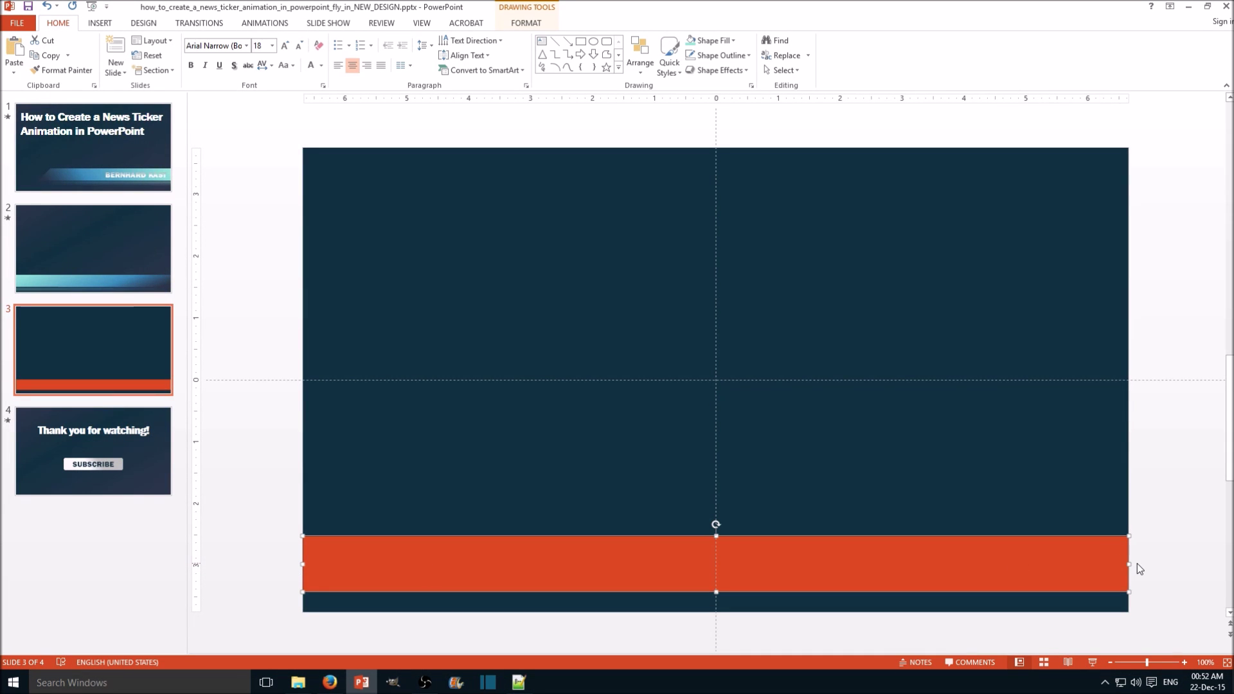
{"action": "left_click_drag", "start_coordinate": [716, 535], "coordinate": [716, 525]}
{"action": "left_click", "coordinate": [283, 466]}
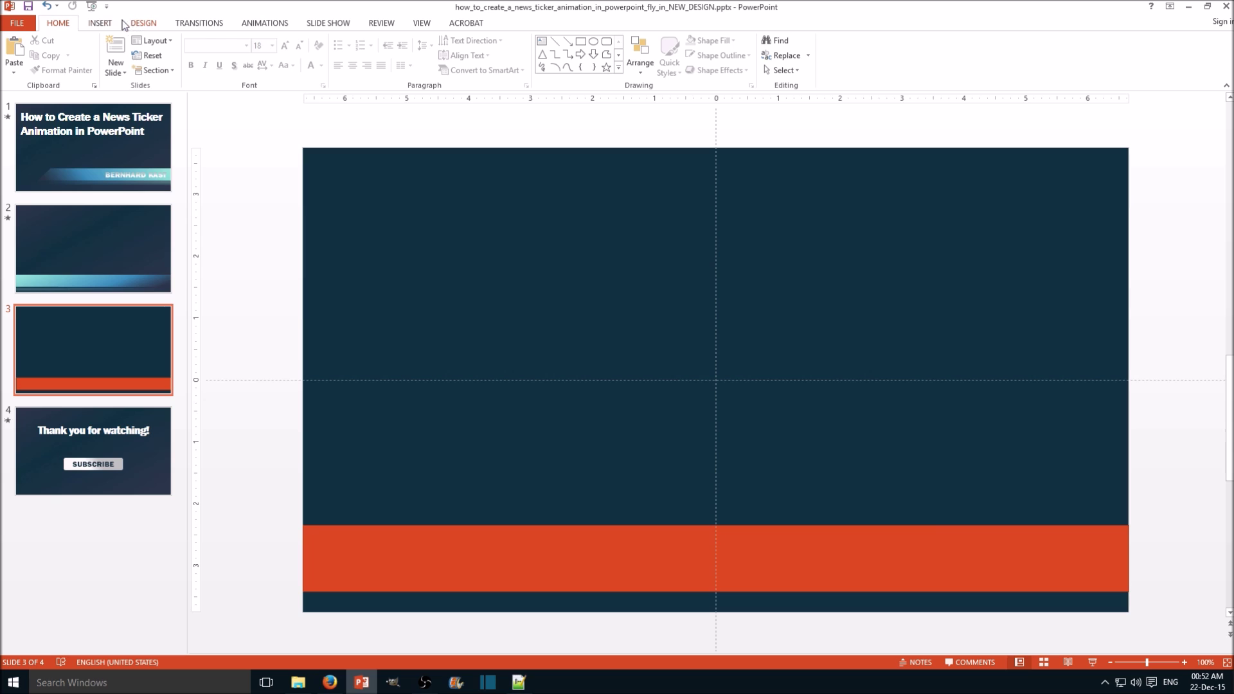
Step: Draw a text box over the orange bar and set its font to Franklin Gothic Heavy
{"action": "left_click", "coordinate": [100, 23]}
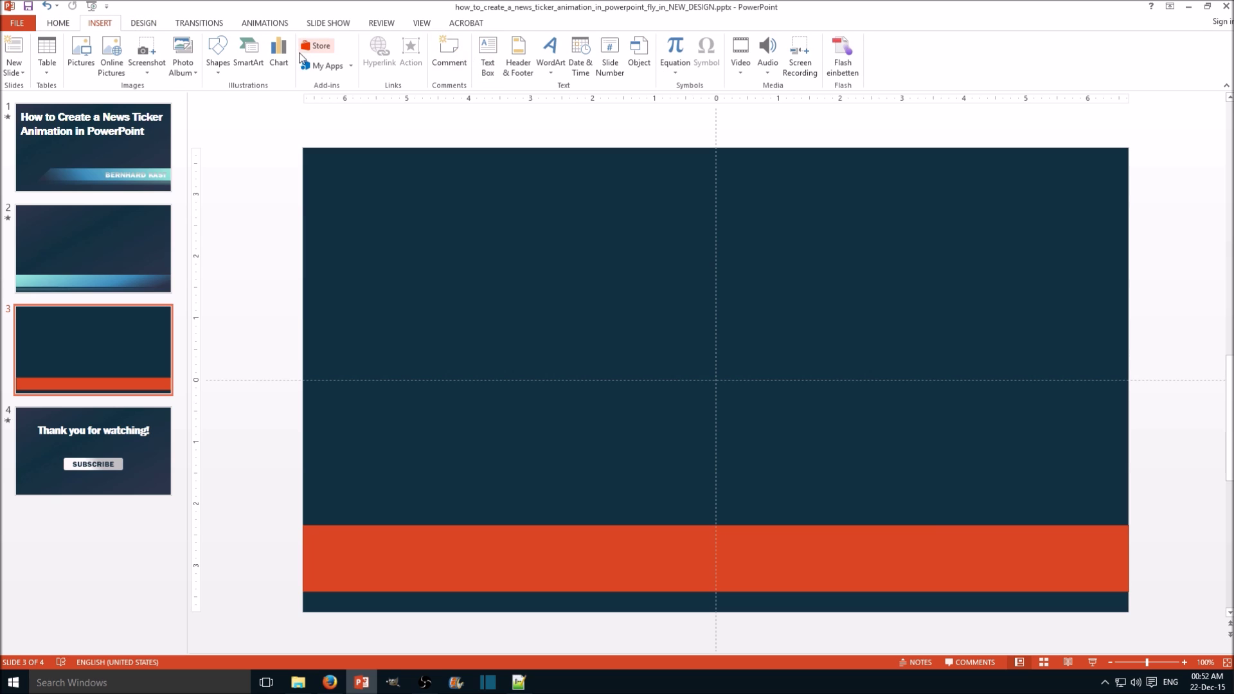
{"action": "left_click", "coordinate": [489, 52]}
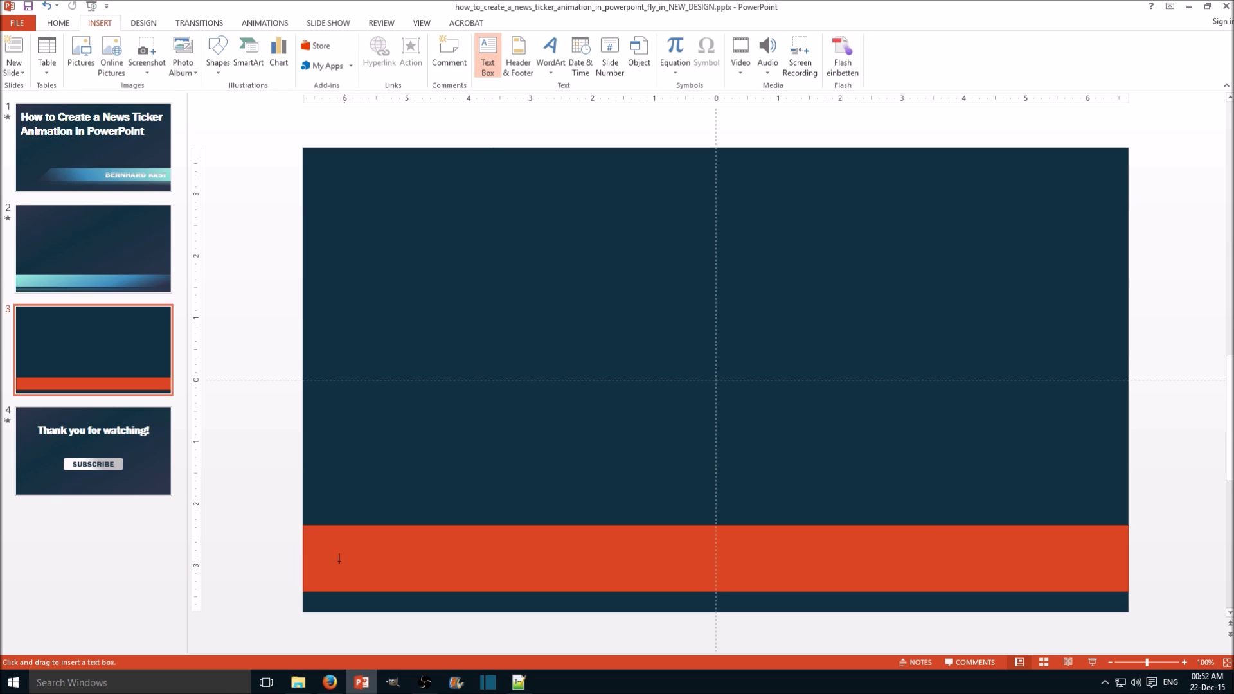
{"action": "left_click_drag", "start_coordinate": [303, 525], "coordinate": [1128, 591]}
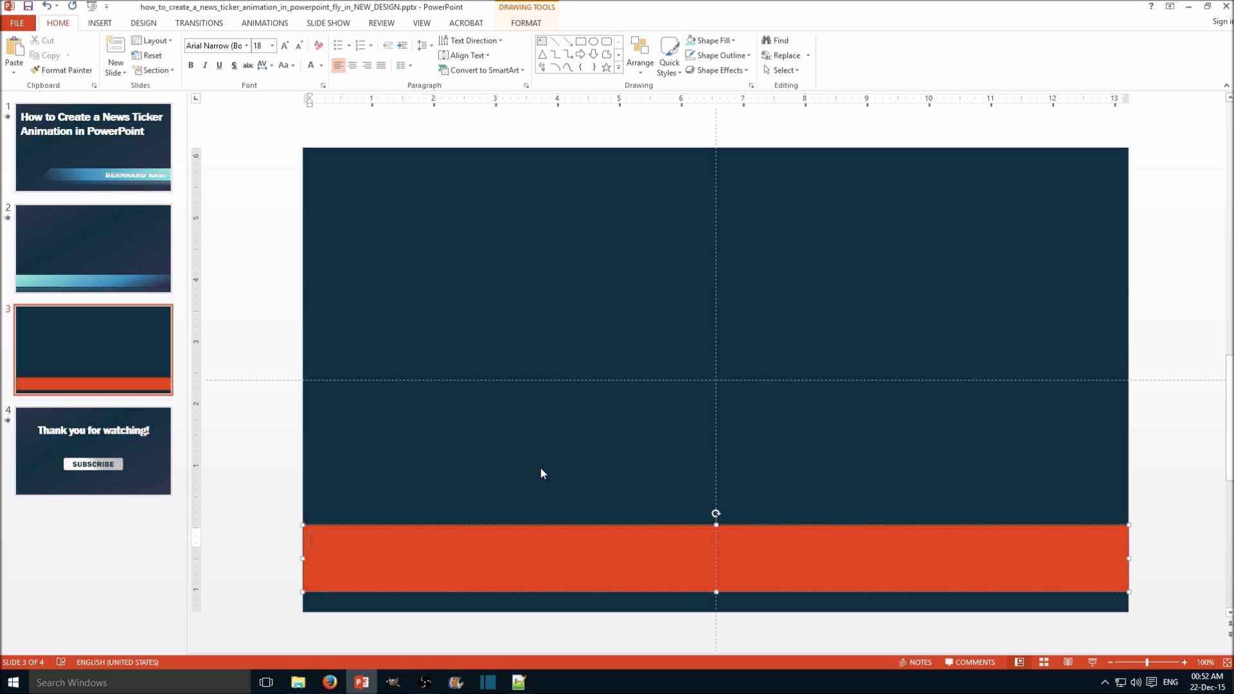
{"action": "left_click", "coordinate": [246, 46]}
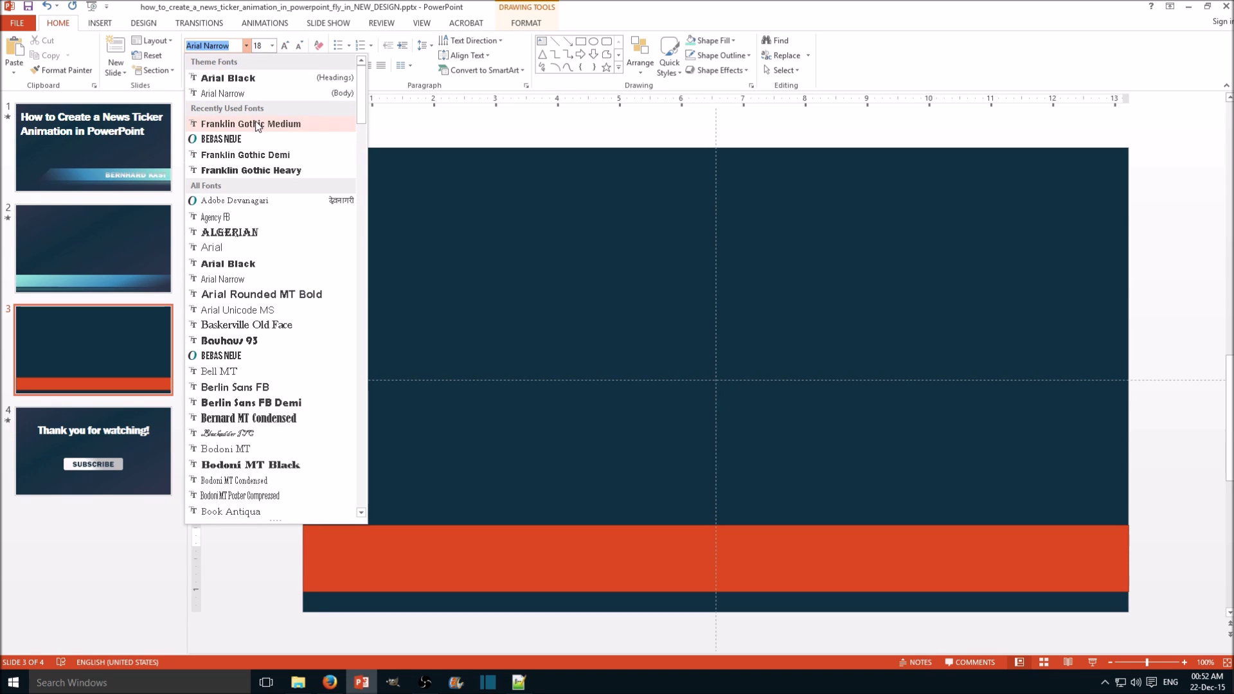
{"action": "left_click", "coordinate": [267, 171]}
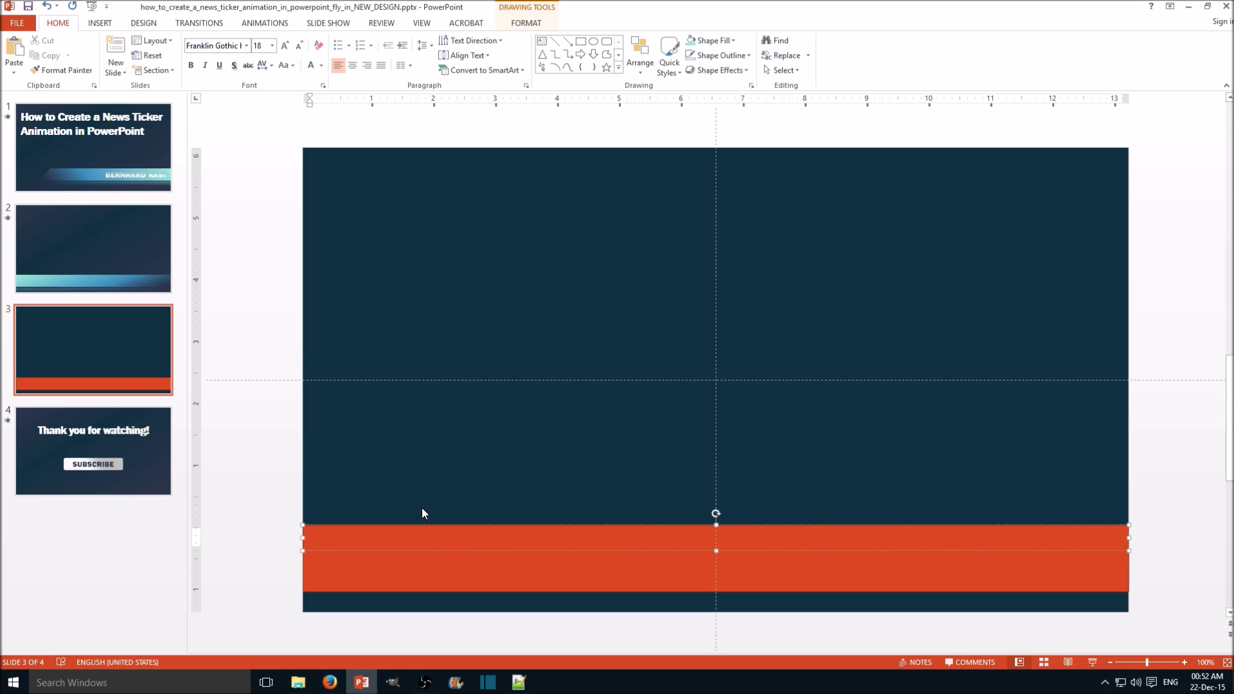
Step: Type 'NEWS TICKER TEXT. NEWS TICKER TEXT.' into the text box and select the whole box
{"action": "type", "text": "NEWS TICK"}
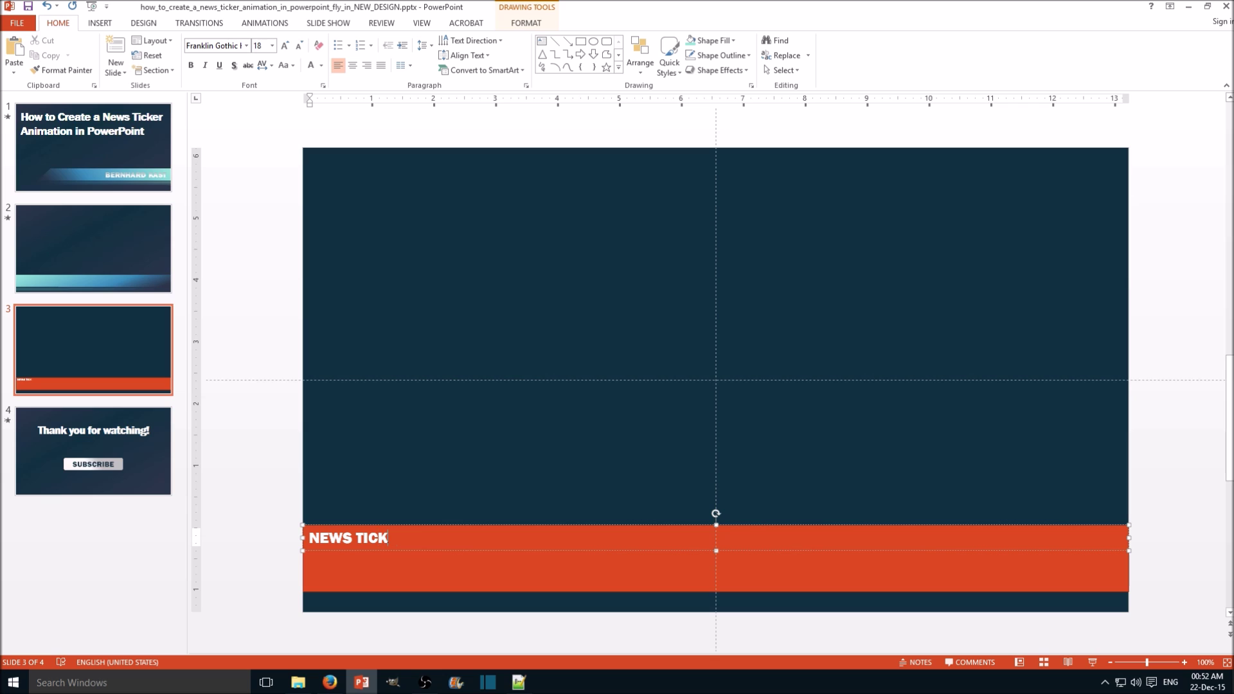
{"action": "type", "text": "ER TEXT. NEWS TICKER TEXT."}
{"action": "key", "text": "Escape"}
{"action": "key", "text": "Escape"}
{"action": "left_click", "coordinate": [572, 548]}
{"action": "key", "text": "Escape"}
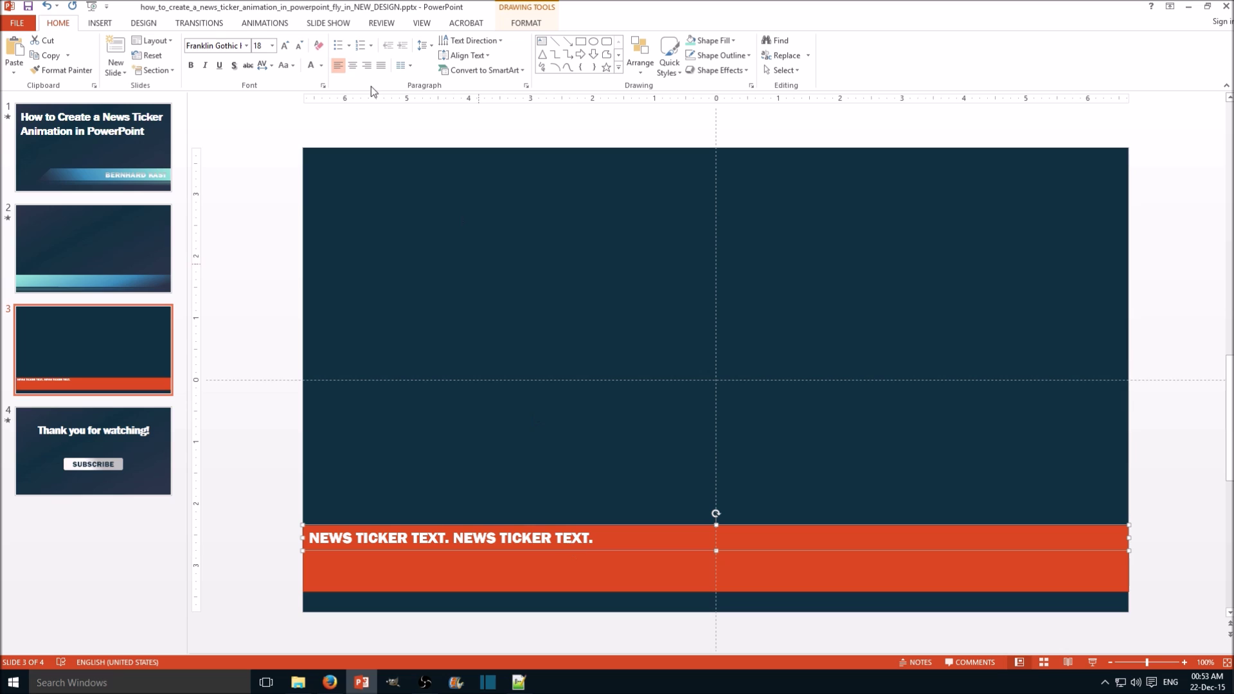
Step: Enlarge the ticker text to 48 pt while keeping it on one line
{"action": "left_click", "coordinate": [286, 47]}
{"action": "left_click", "coordinate": [285, 46]}
{"action": "left_click", "coordinate": [285, 46]}
{"action": "left_click", "coordinate": [286, 47]}
{"action": "left_click", "coordinate": [285, 46]}
{"action": "left_click", "coordinate": [285, 46]}
{"action": "left_click", "coordinate": [285, 46]}
{"action": "left_click", "coordinate": [286, 46]}
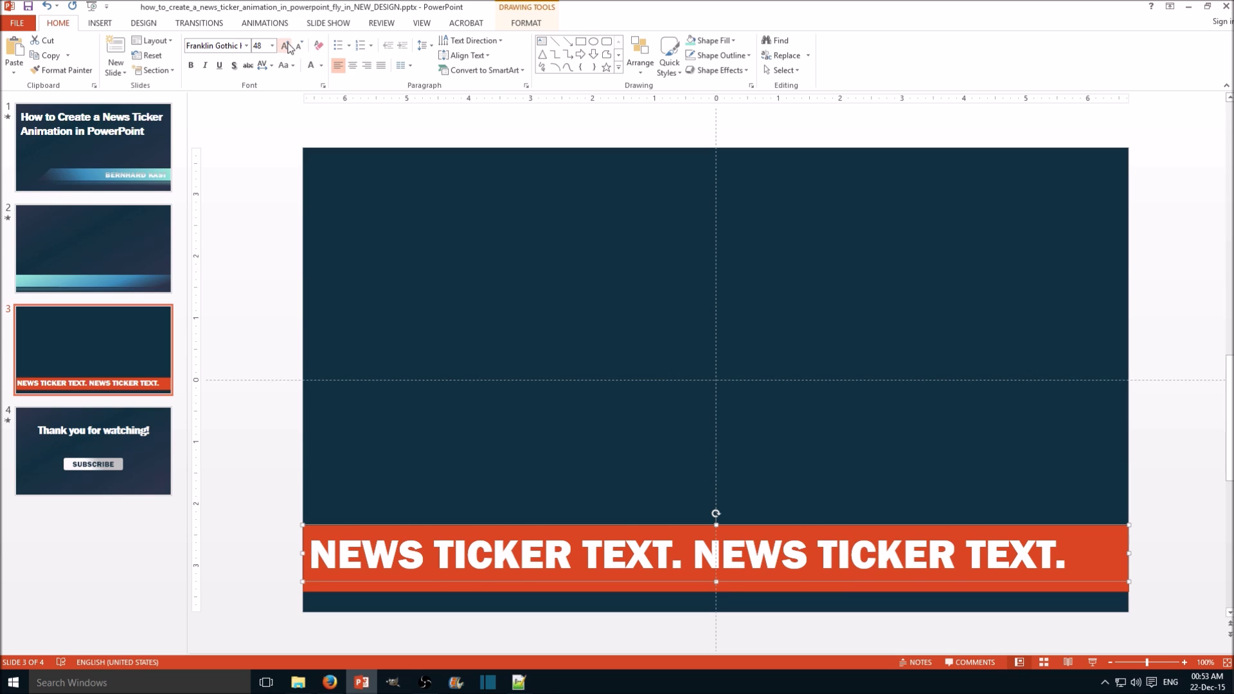
{"action": "left_click", "coordinate": [286, 46]}
{"action": "left_click", "coordinate": [299, 47]}
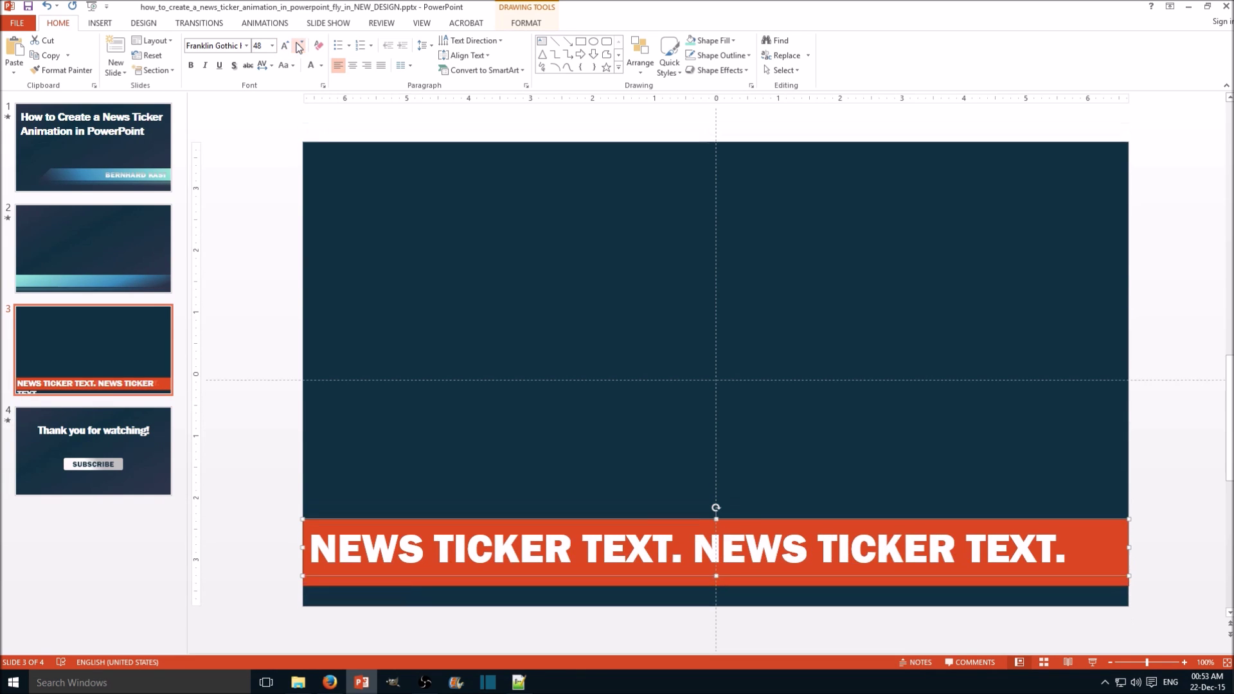
{"action": "left_click", "coordinate": [260, 46]}
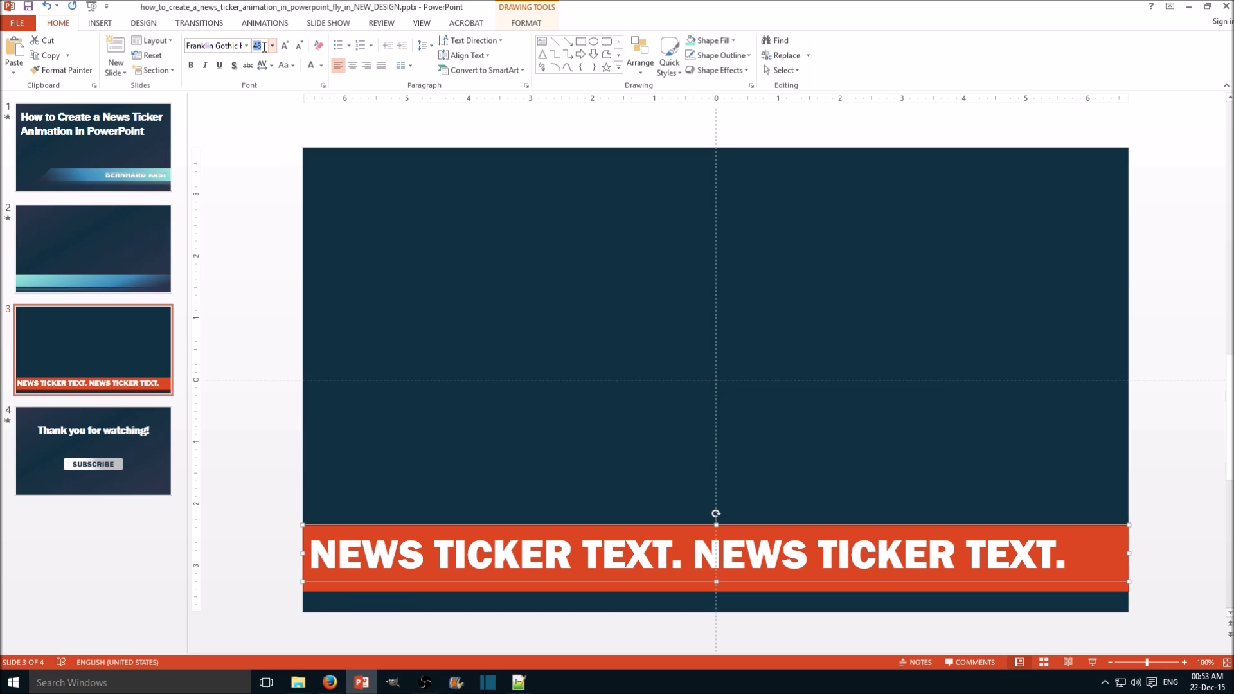
Step: Set the ticker text to 50 pt and nudge the box slightly right and down
{"action": "type", "text": "50"}
{"action": "key", "text": "Return"}
{"action": "left_click_drag", "start_coordinate": [805, 524], "coordinate": [811, 527]}
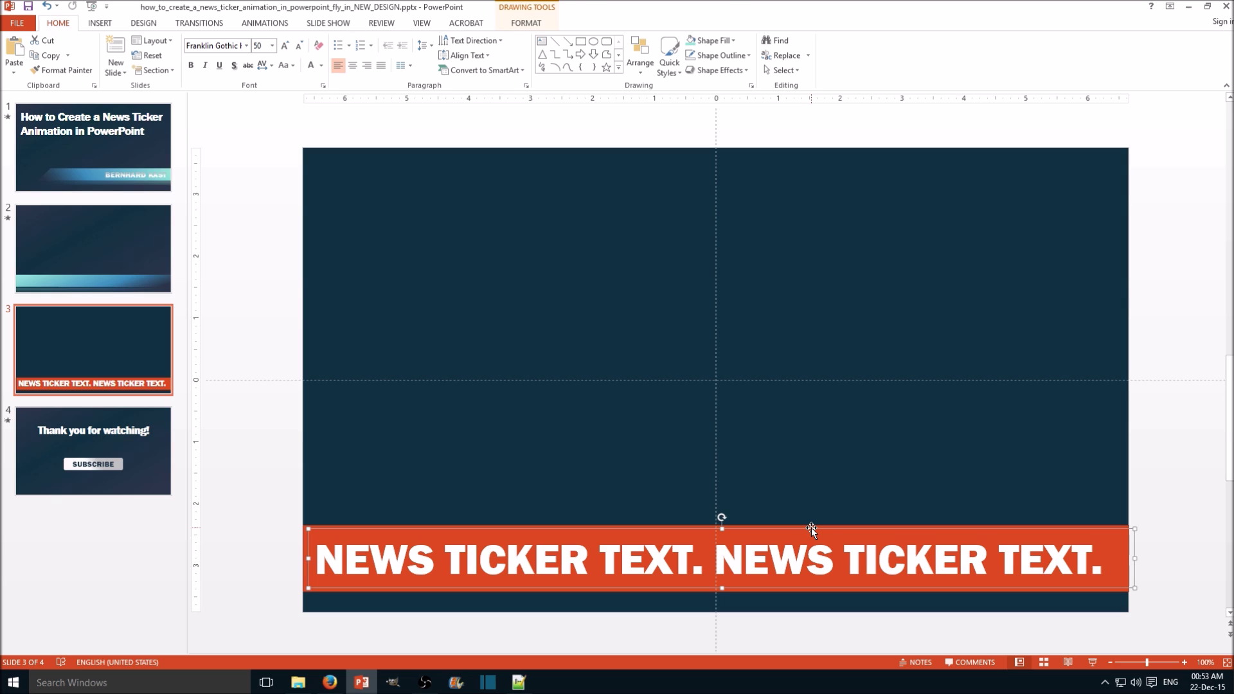
Step: Colour the ticker text dark navy with the theme font colour
{"action": "left_click", "coordinate": [643, 508]}
{"action": "left_click", "coordinate": [431, 529]}
{"action": "left_click", "coordinate": [322, 68]}
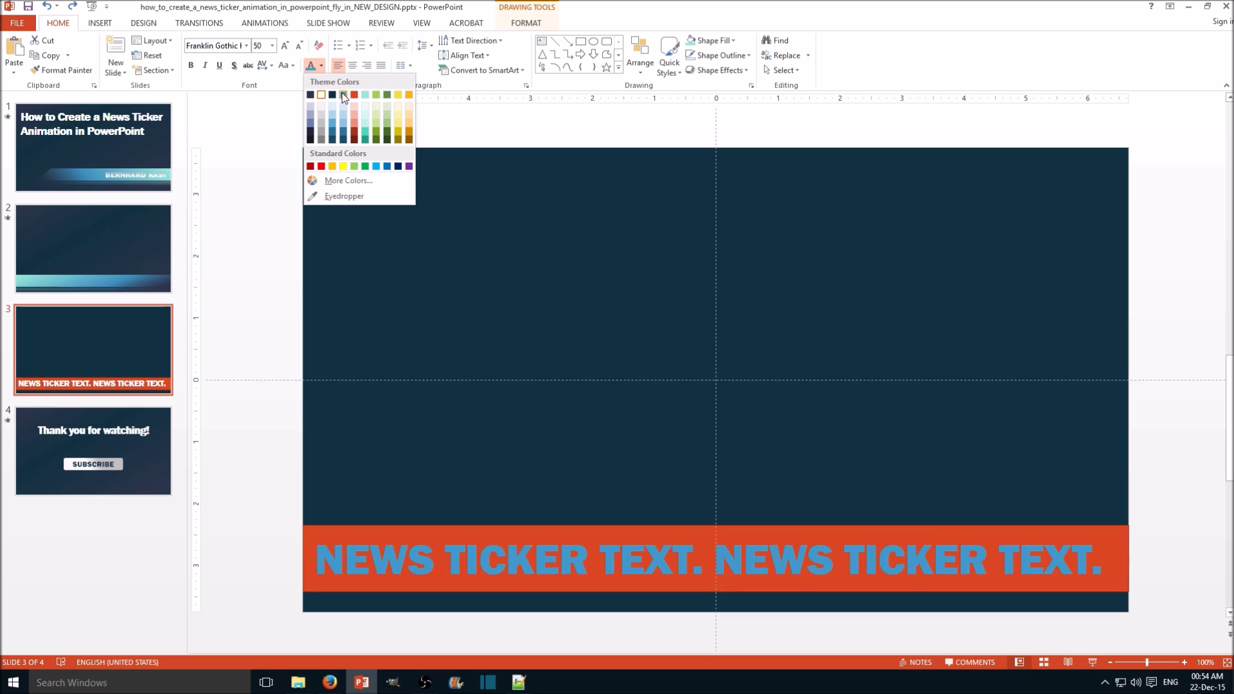
{"action": "left_click", "coordinate": [332, 95]}
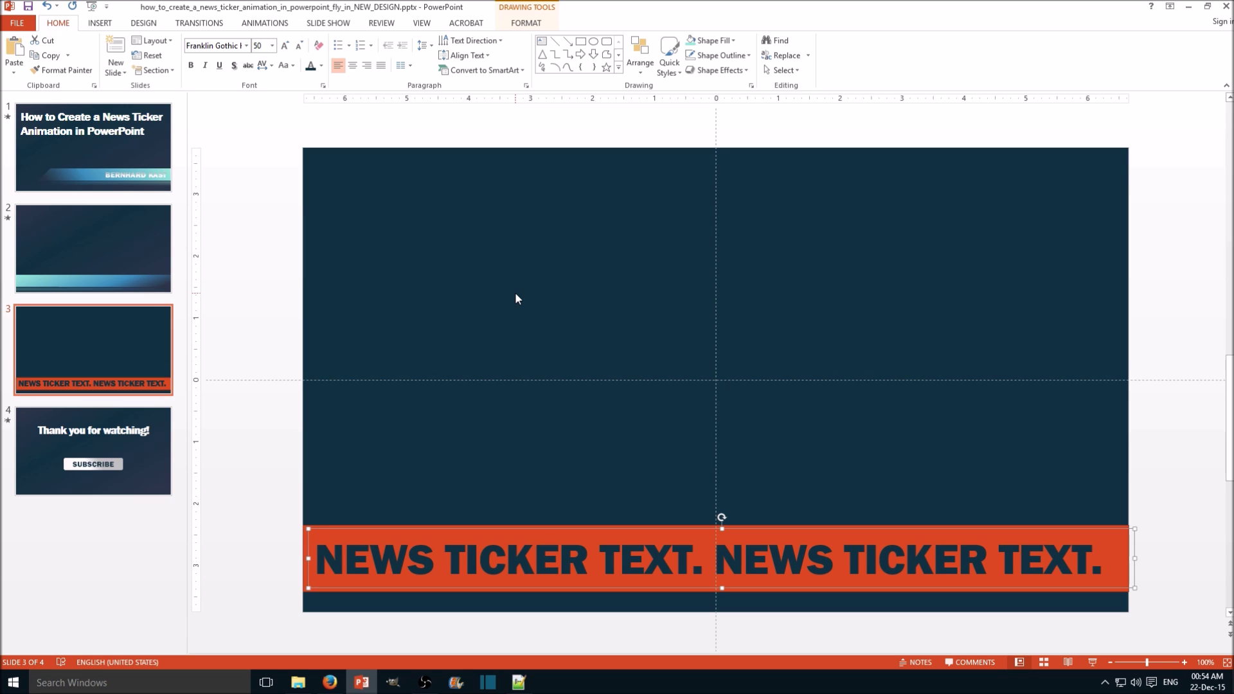
{"action": "left_click", "coordinate": [280, 25]}
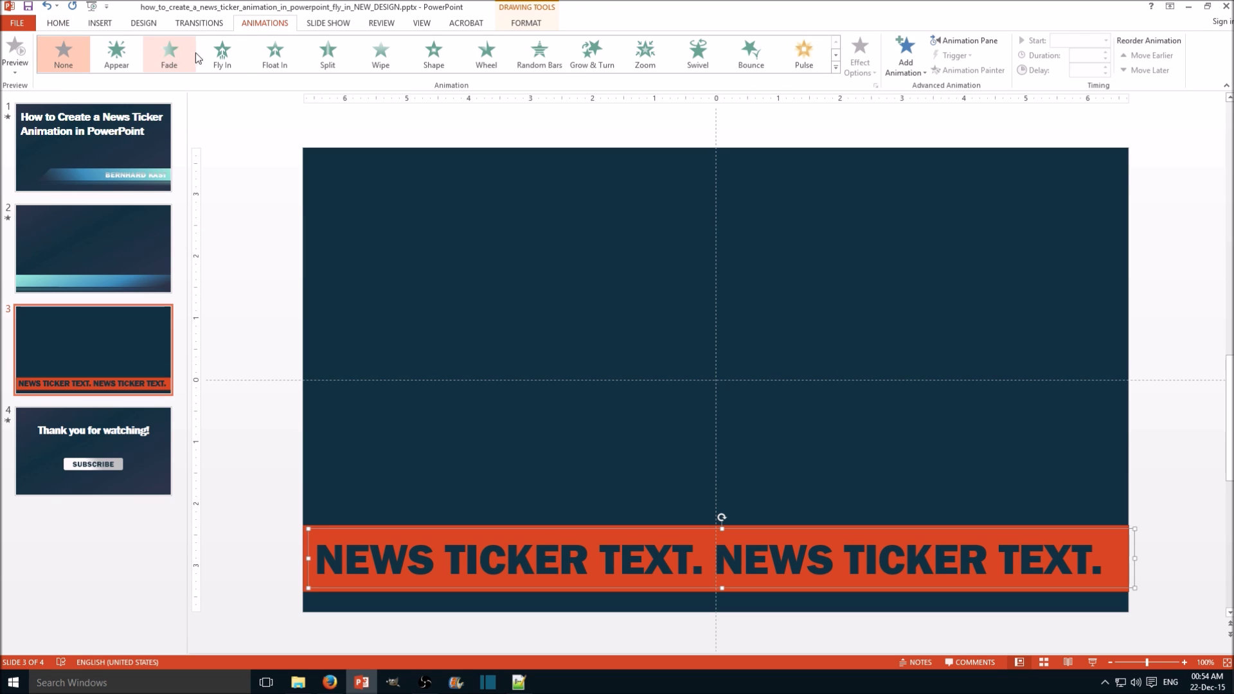
Step: Give the ticker text a Fly In entrance coming from the right
{"action": "left_click", "coordinate": [212, 61]}
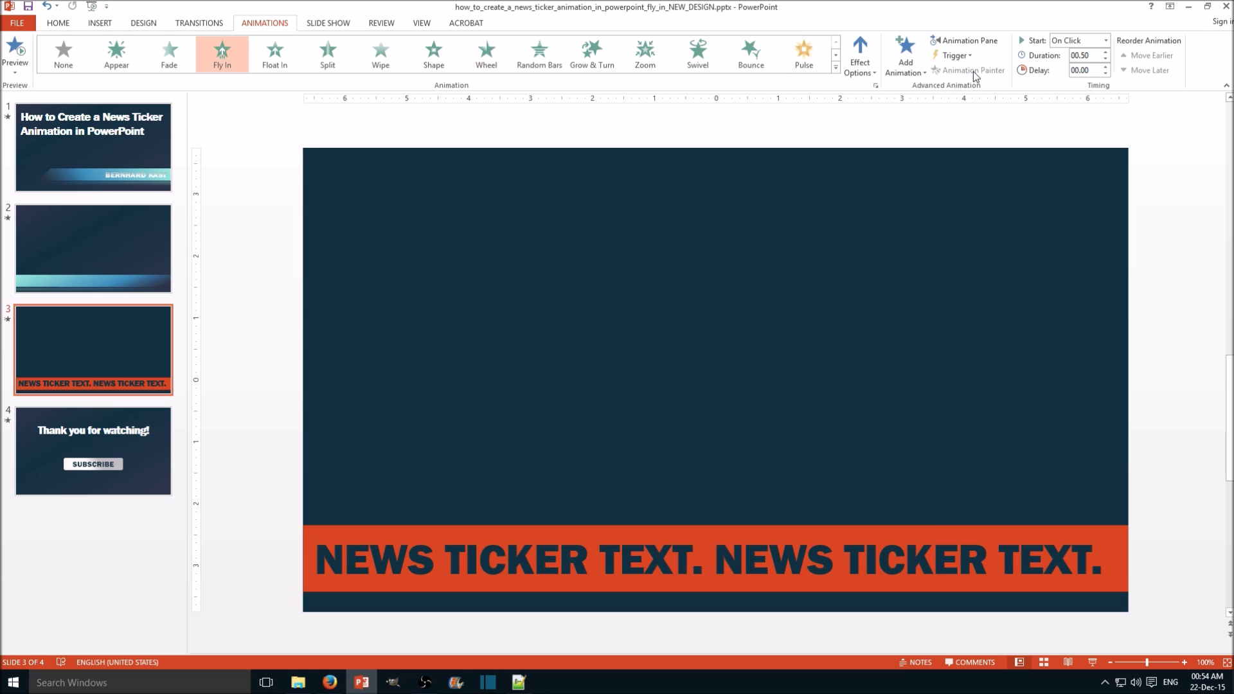
{"action": "left_click", "coordinate": [875, 72]}
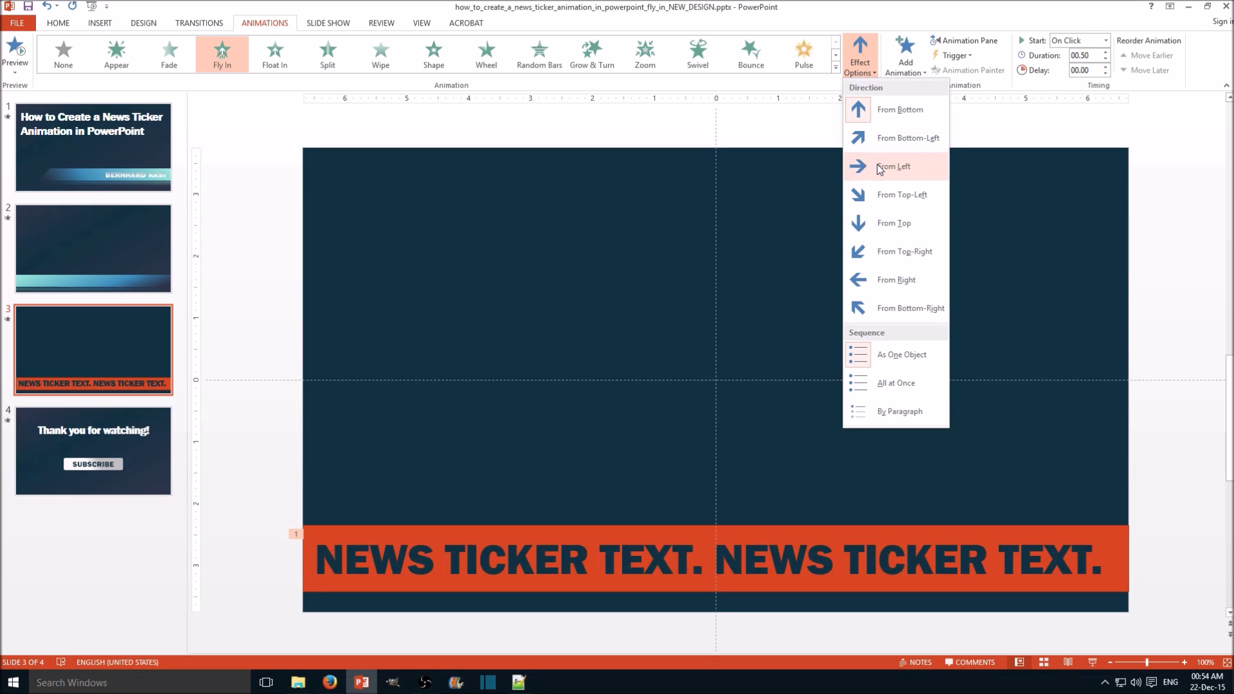
{"action": "left_click", "coordinate": [888, 272]}
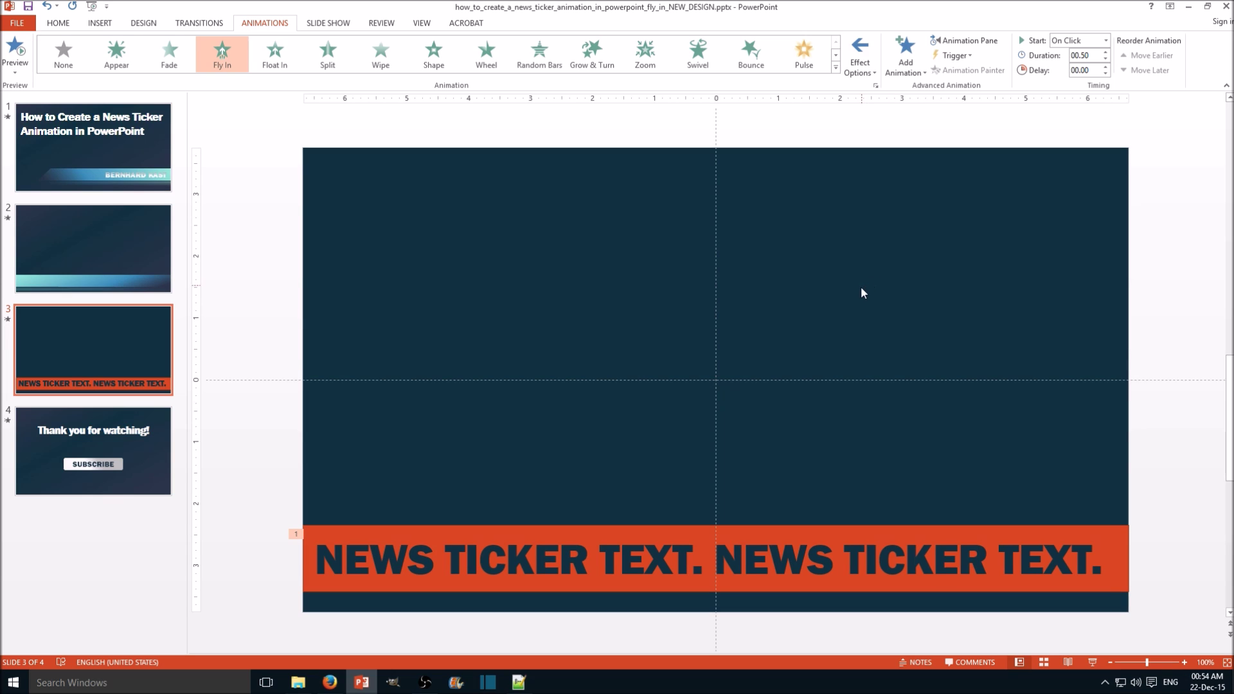
Step: Lengthen the Fly In duration to 2.5 seconds and play the show from slide 3
{"action": "left_click", "coordinate": [1108, 55]}
{"action": "left_click", "coordinate": [1107, 55]}
{"action": "left_click", "coordinate": [1107, 54]}
{"action": "left_click", "coordinate": [1107, 54]}
{"action": "left_click", "coordinate": [1107, 54]}
{"action": "left_click", "coordinate": [1107, 54]}
{"action": "left_click", "coordinate": [1107, 54]}
{"action": "left_click", "coordinate": [1107, 54]}
{"action": "left_click", "coordinate": [309, 24]}
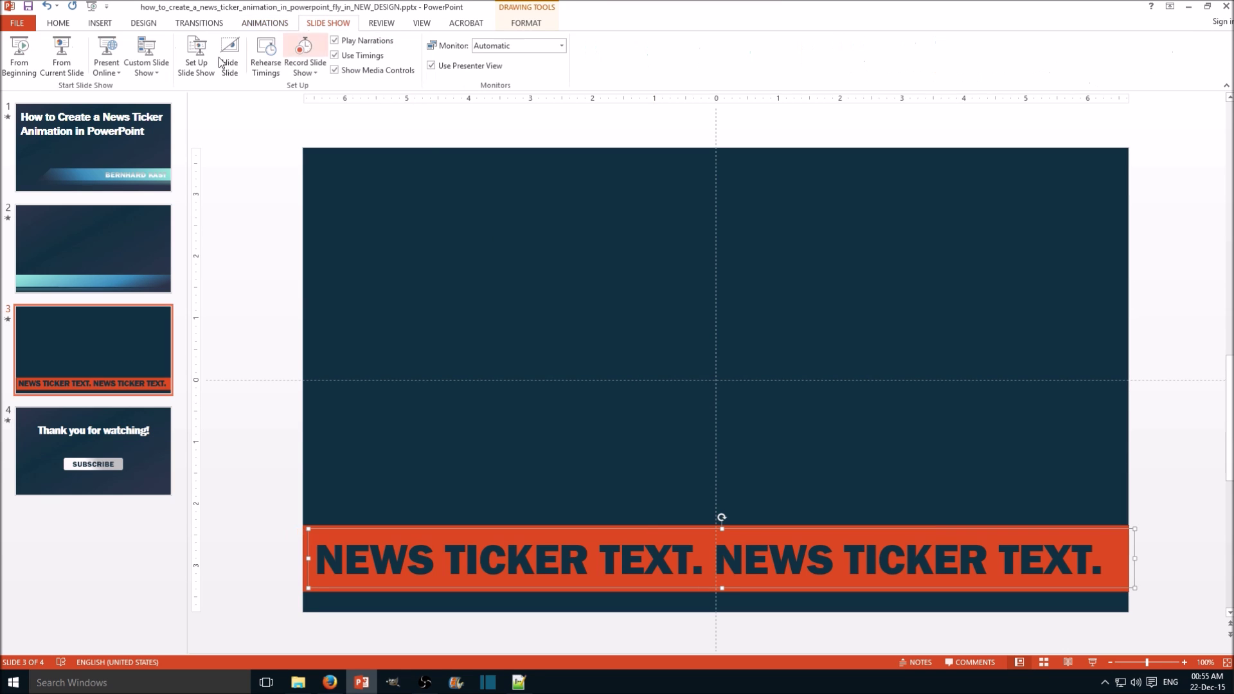
{"action": "left_click", "coordinate": [64, 64]}
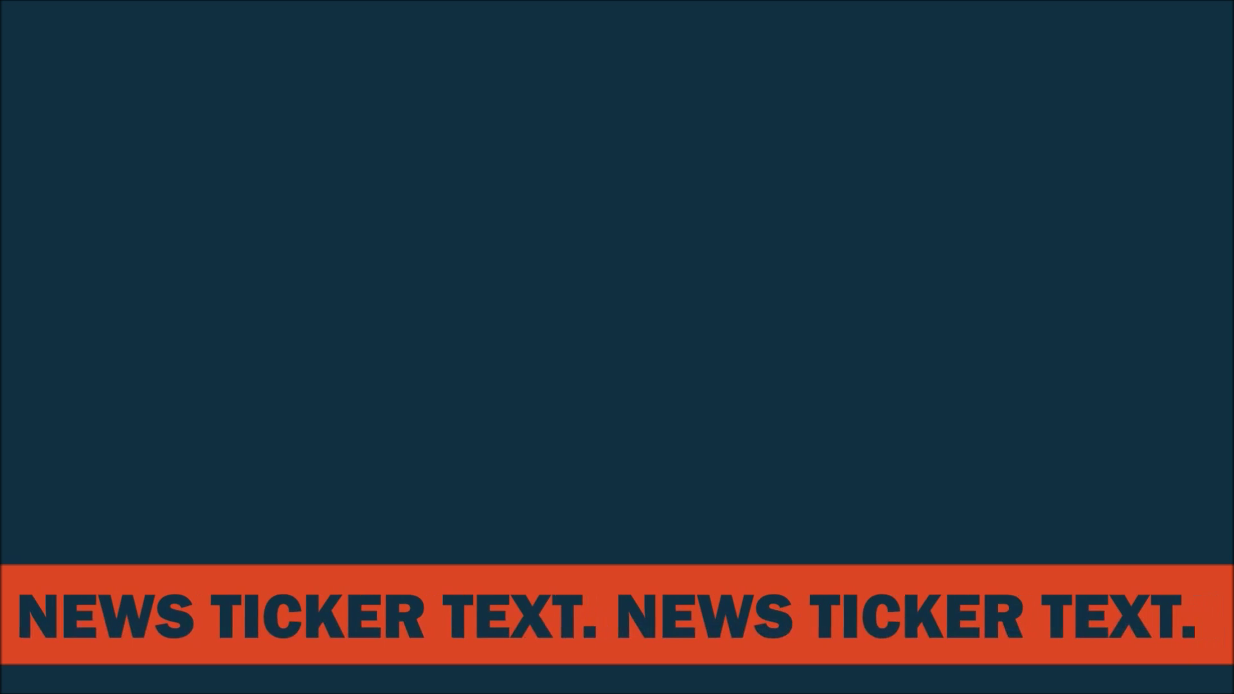
Step: Leave the show and set the Fly In's Timing to repeat Until End of Slide
{"action": "key", "text": "Escape"}
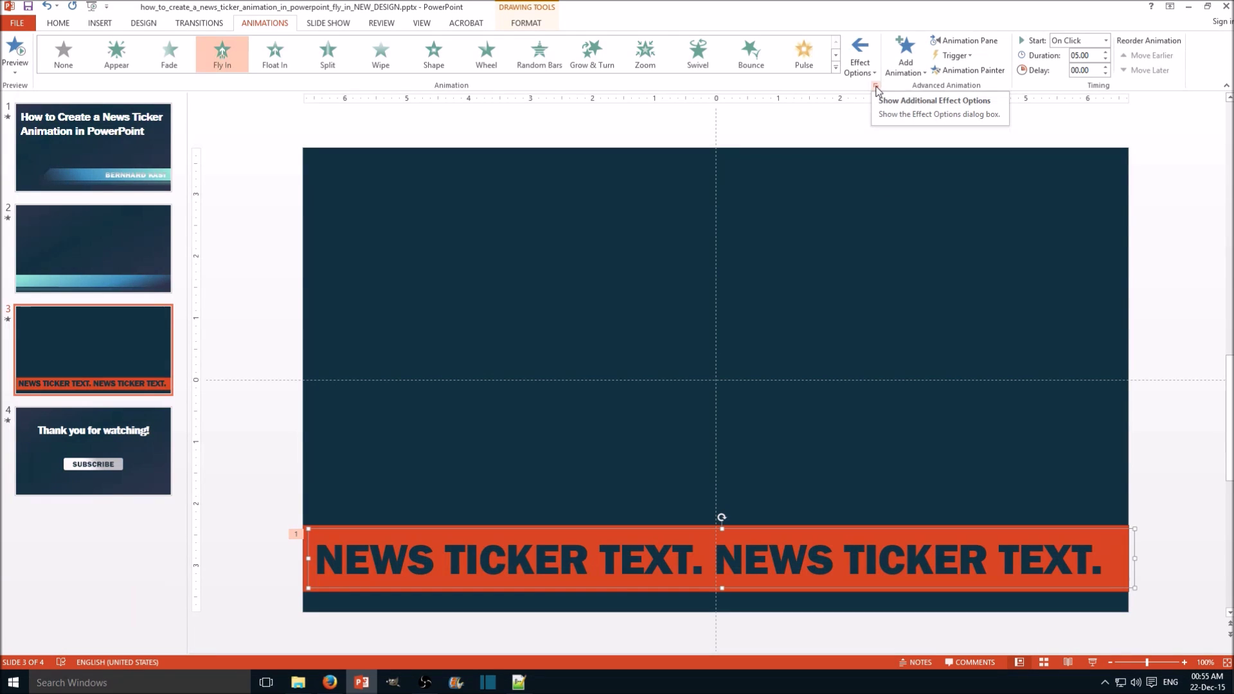
{"action": "left_click", "coordinate": [875, 87]}
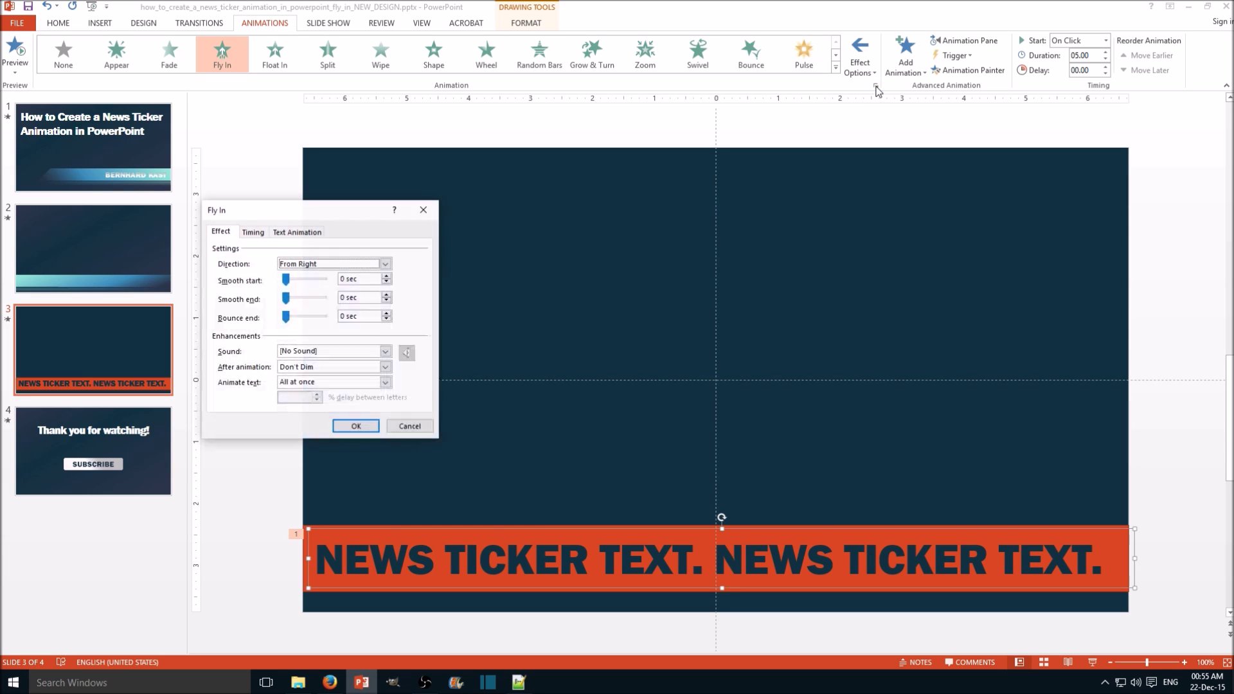
{"action": "left_click", "coordinate": [252, 231]}
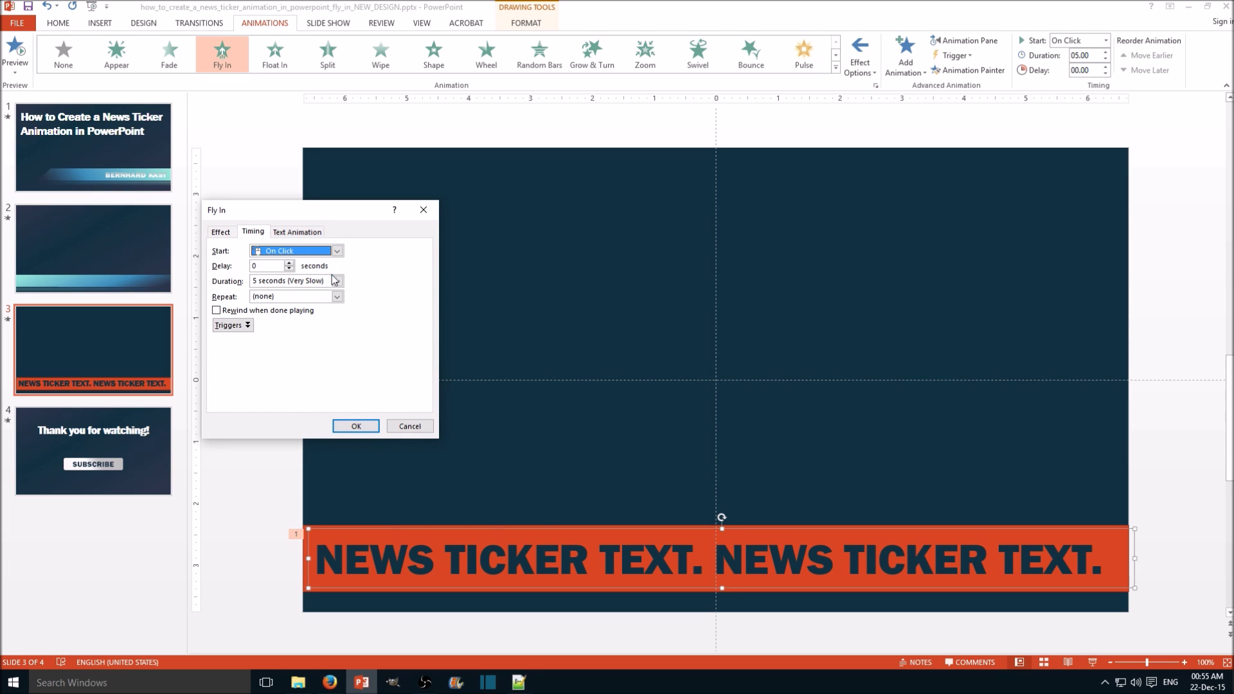
{"action": "left_click", "coordinate": [337, 297]}
{"action": "left_click", "coordinate": [314, 366]}
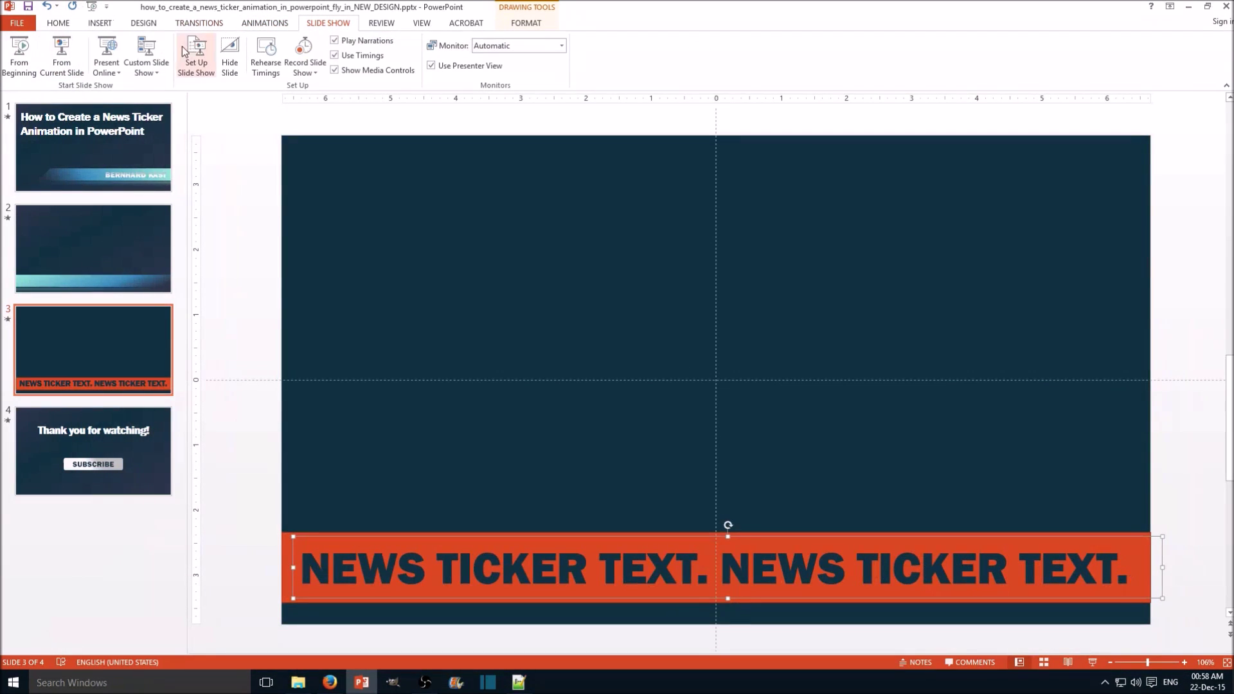
{"action": "left_click", "coordinate": [62, 58]}
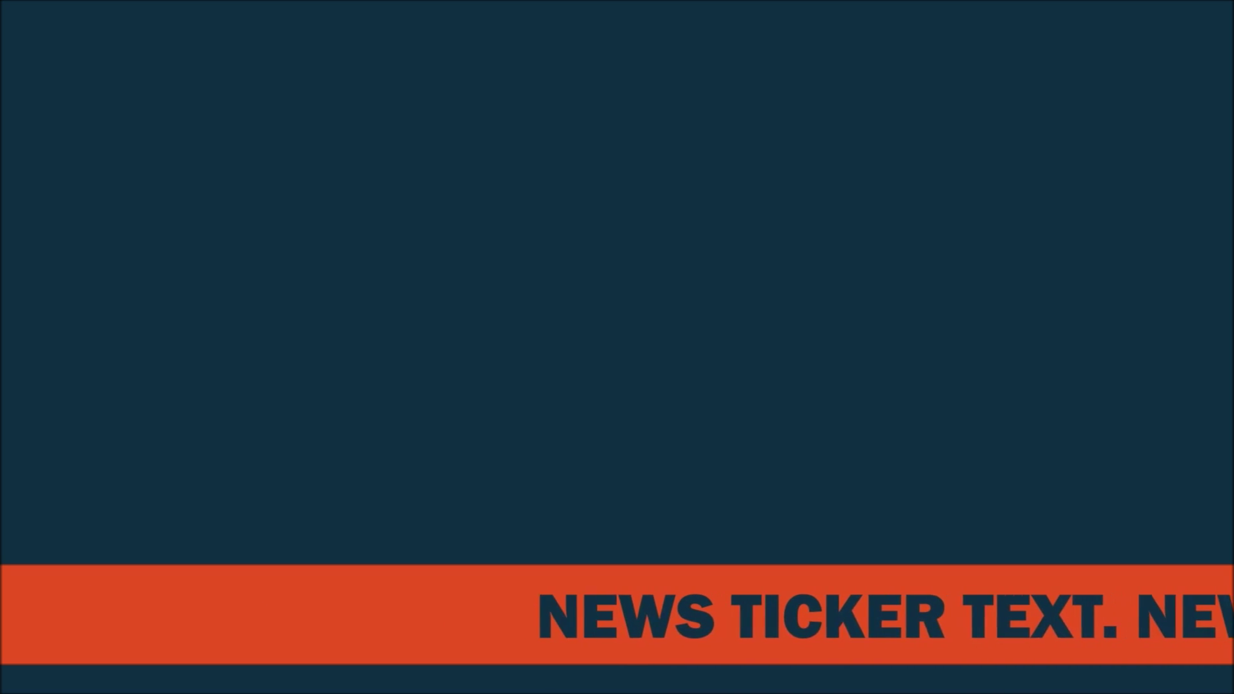
{"action": "key", "text": "Escape"}
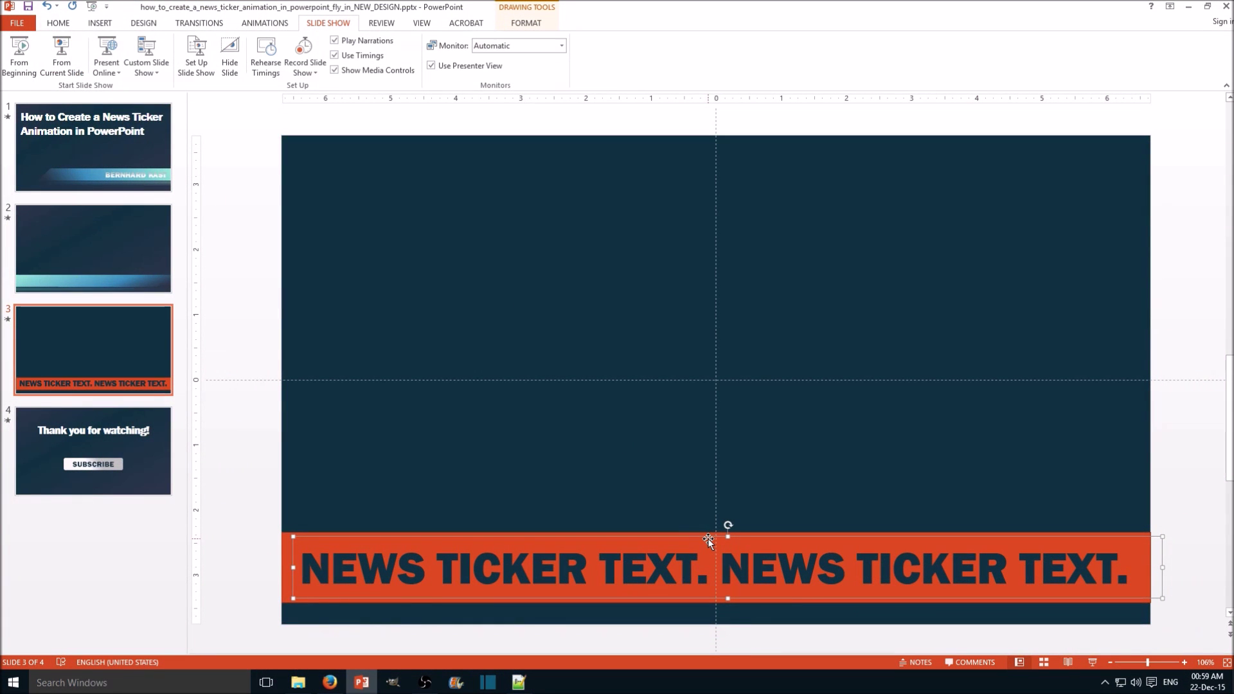
Step: Zoom out and park the ticker text box just past slide 3's left edge
{"action": "left_click_drag", "start_coordinate": [703, 540], "coordinate": [149, 536]}
{"action": "left_click_drag", "start_coordinate": [1147, 664], "coordinate": [1132, 664]}
{"action": "left_click_drag", "start_coordinate": [821, 465], "coordinate": [345, 467]}
{"action": "left_click", "coordinate": [396, 532]}
{"action": "left_click", "coordinate": [410, 471]}
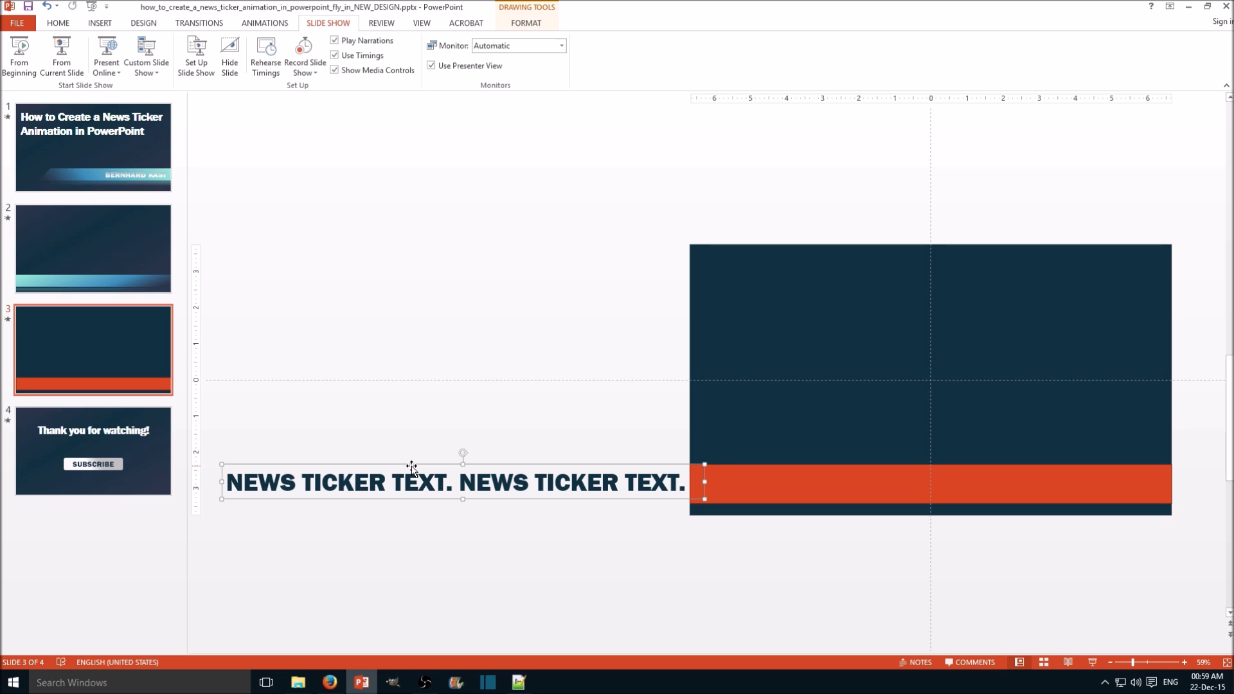
Step: Duplicate the ticker box and set its animation to start With Previous after a 2.50-second delay
{"action": "key", "text": "ctrl+v"}
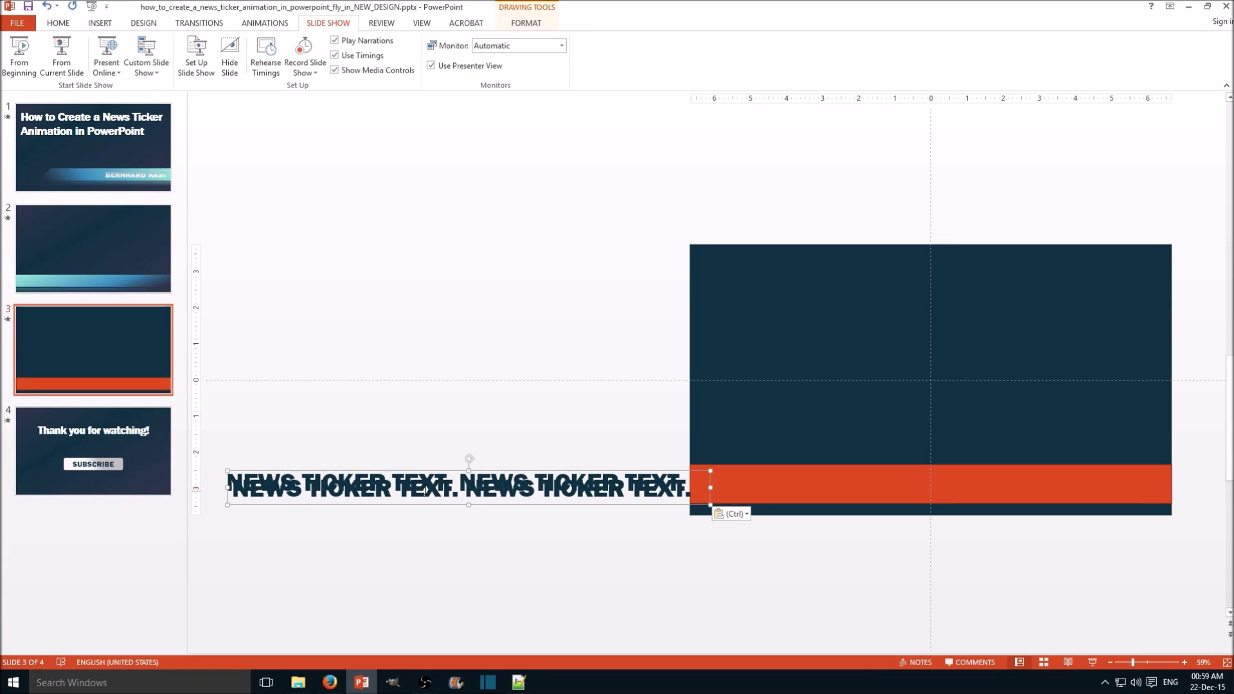
{"action": "left_click", "coordinate": [287, 27]}
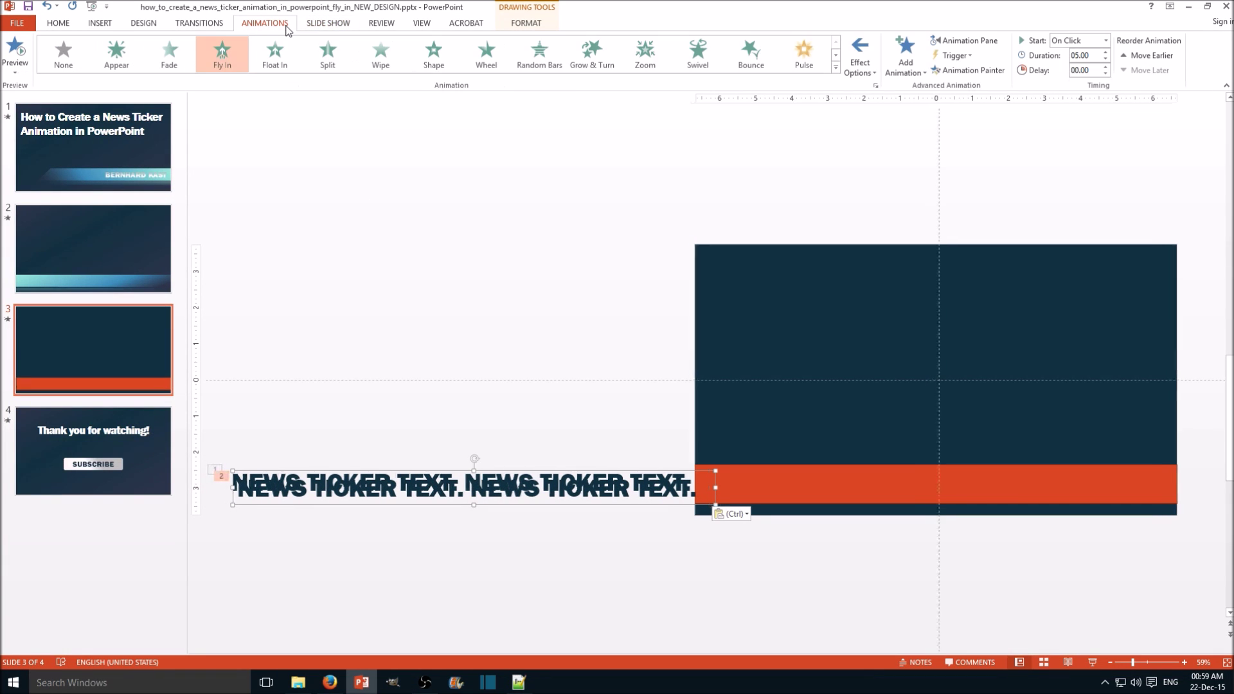
{"action": "left_click", "coordinate": [1105, 40]}
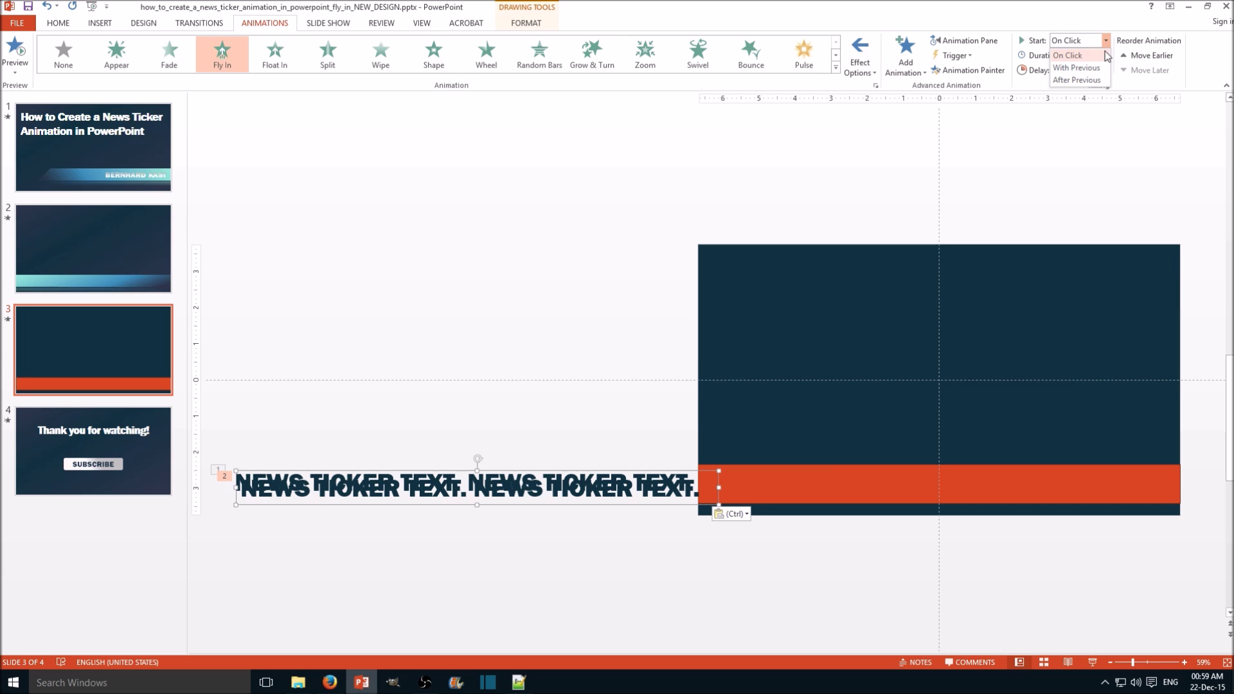
{"action": "left_click", "coordinate": [1100, 67]}
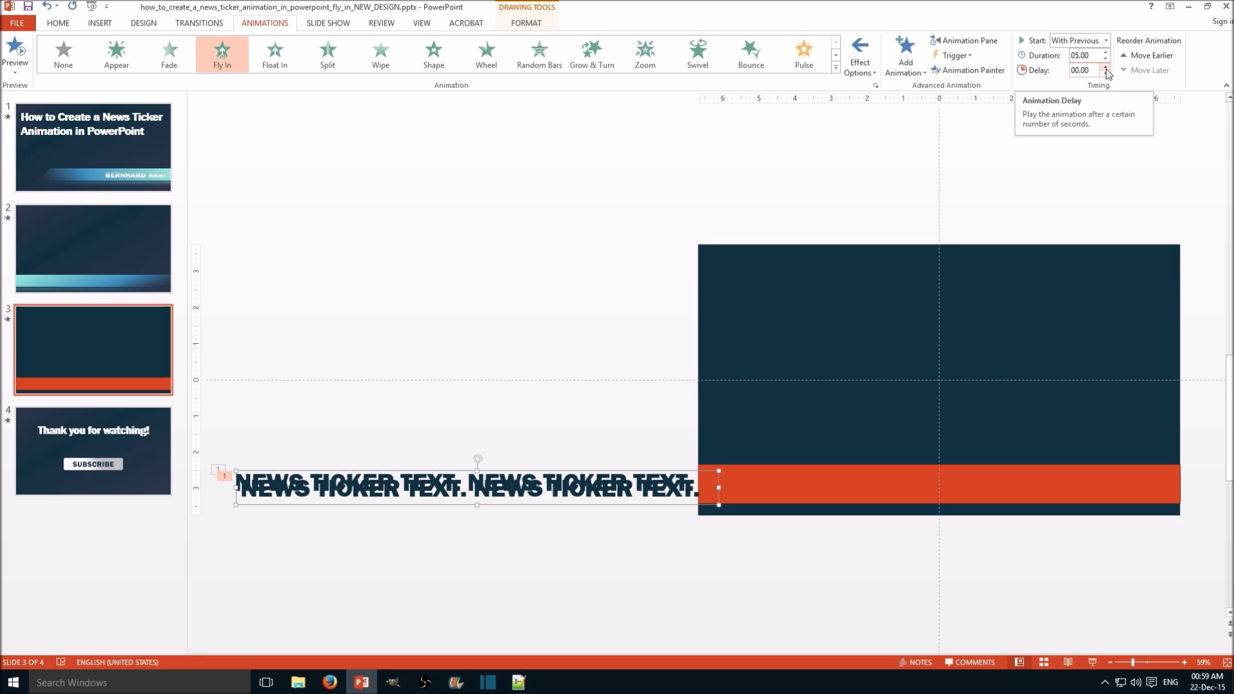
{"action": "left_click", "coordinate": [1106, 67]}
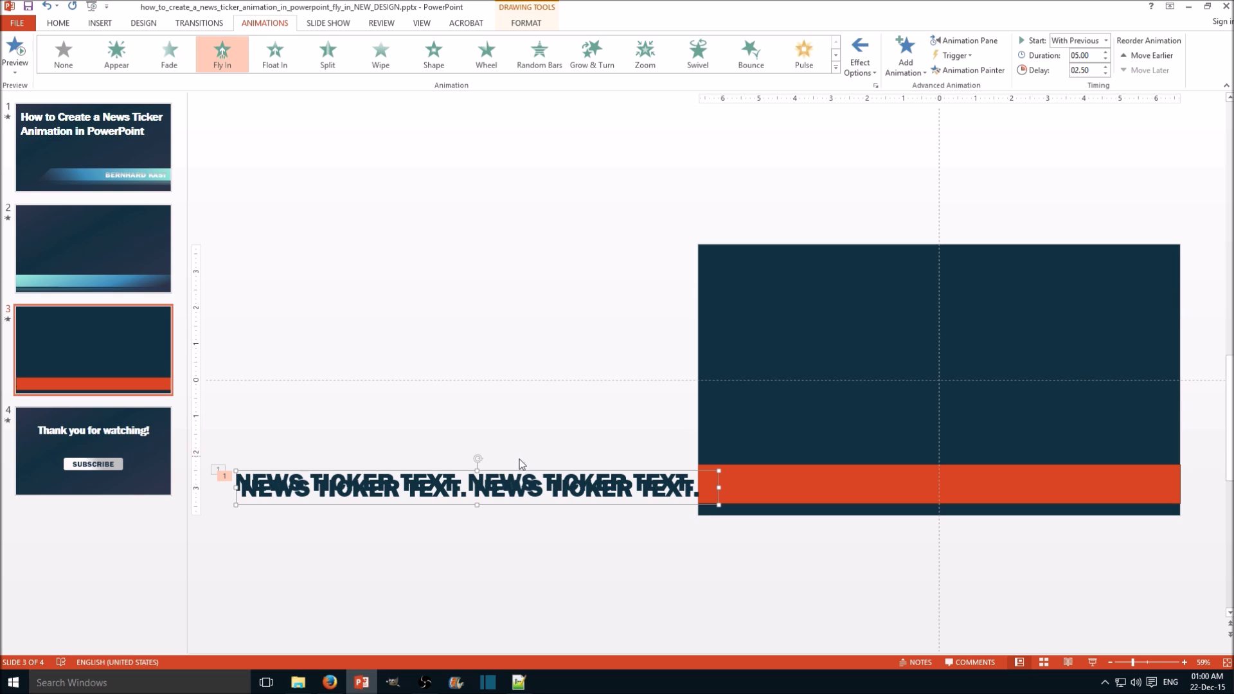
Step: Align the duplicate exactly over the original ticker box
{"action": "left_click_drag", "start_coordinate": [520, 472], "coordinate": [511, 463]}
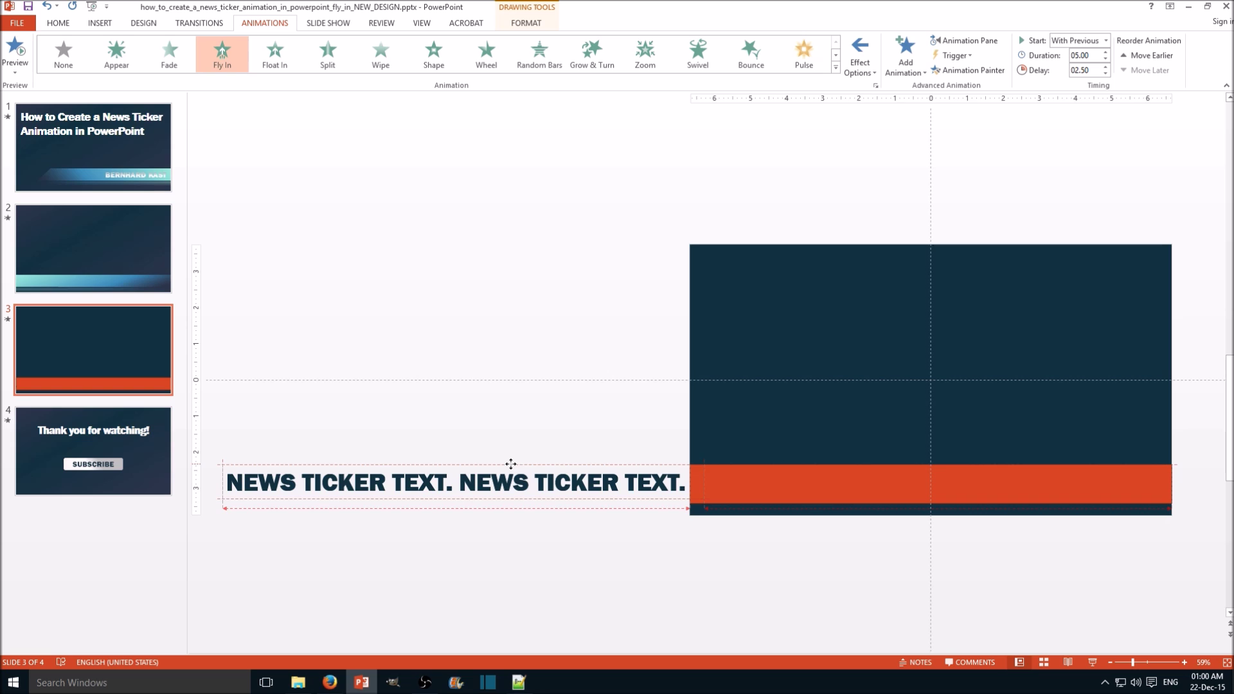
{"action": "left_click_drag", "start_coordinate": [511, 463], "coordinate": [511, 464]}
{"action": "left_click", "coordinate": [550, 535]}
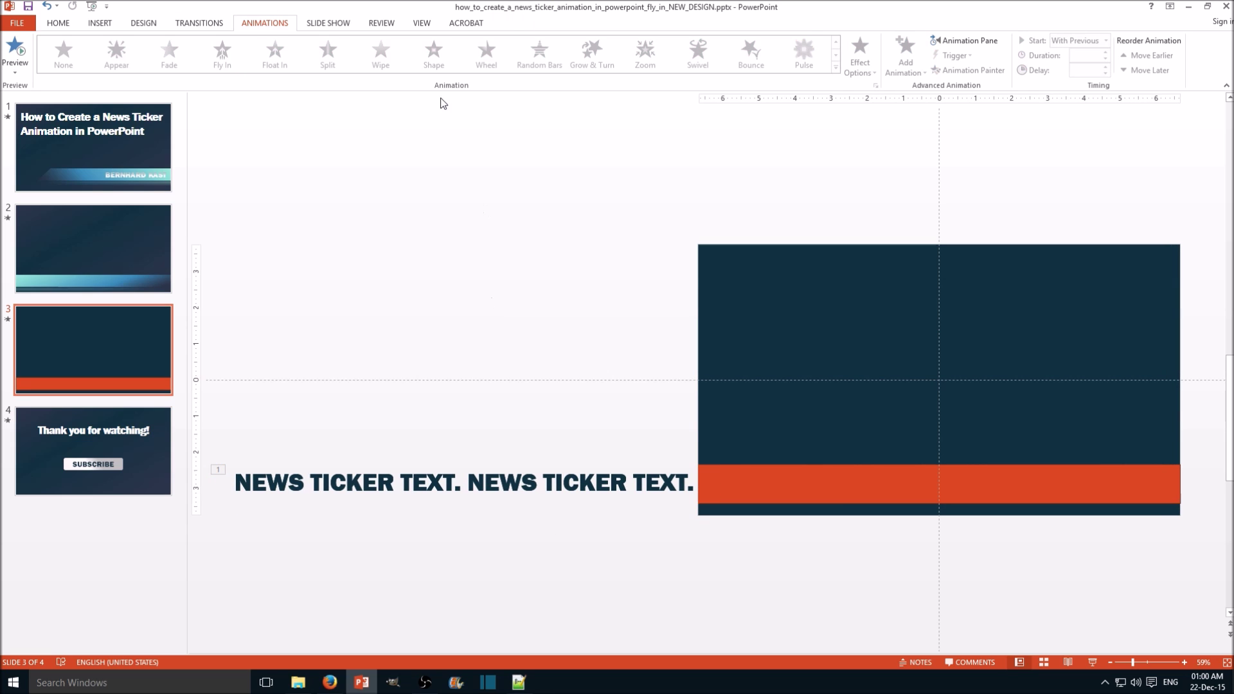
{"action": "left_click", "coordinate": [345, 27]}
{"action": "left_click", "coordinate": [61, 53]}
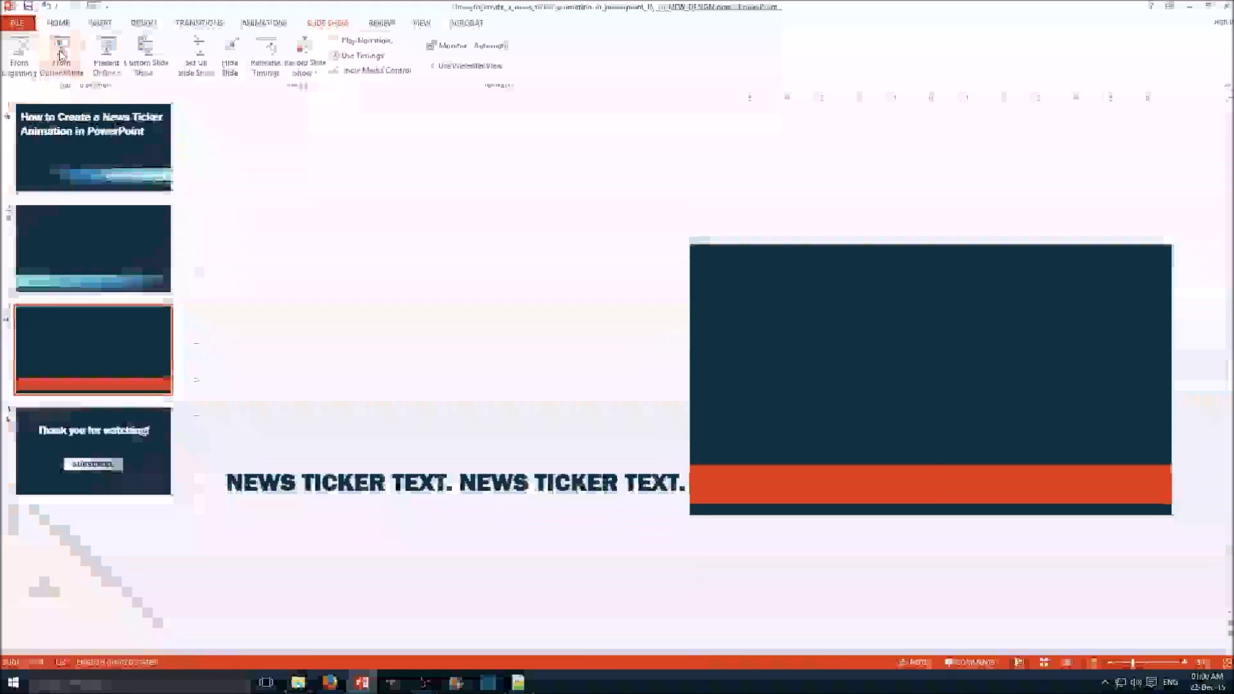
{"action": "left_click", "coordinate": [515, 488]}
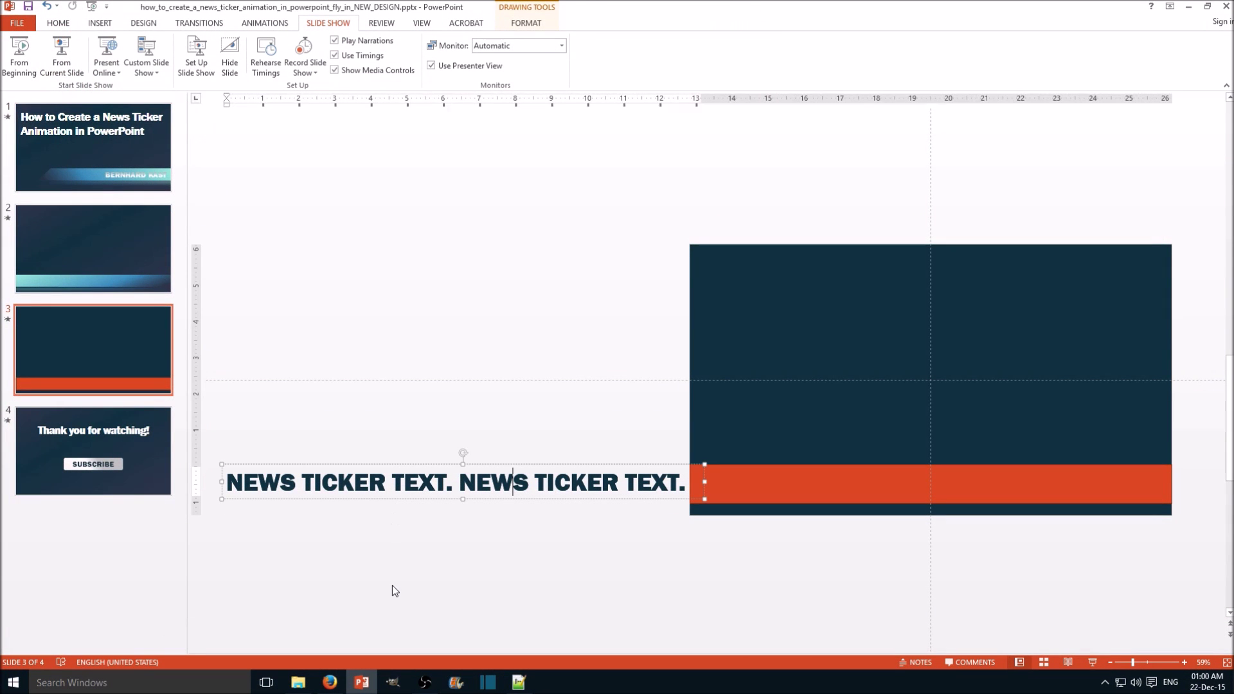
Step: Pull one ticker copy lower to separate the two, then select the upper copy
{"action": "left_click", "coordinate": [533, 570]}
{"action": "left_click", "coordinate": [295, 462]}
{"action": "left_click_drag", "start_coordinate": [295, 463], "coordinate": [300, 482]}
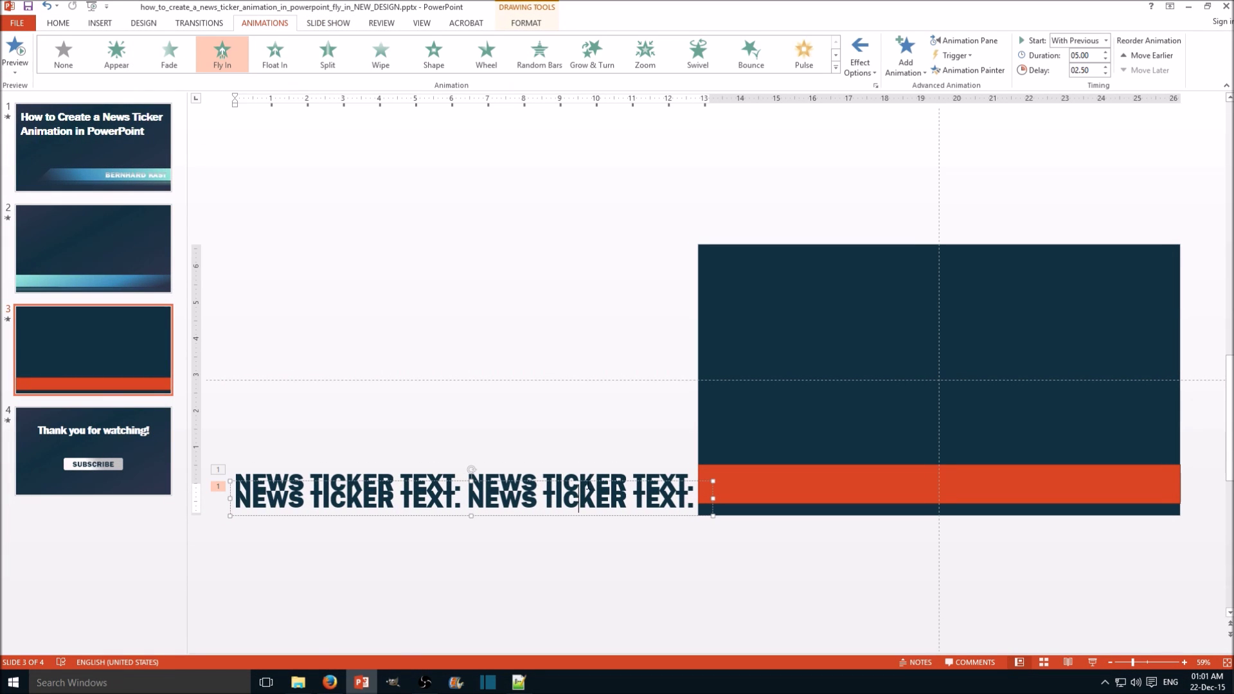
{"action": "left_click", "coordinate": [583, 473]}
{"action": "left_click", "coordinate": [583, 468]}
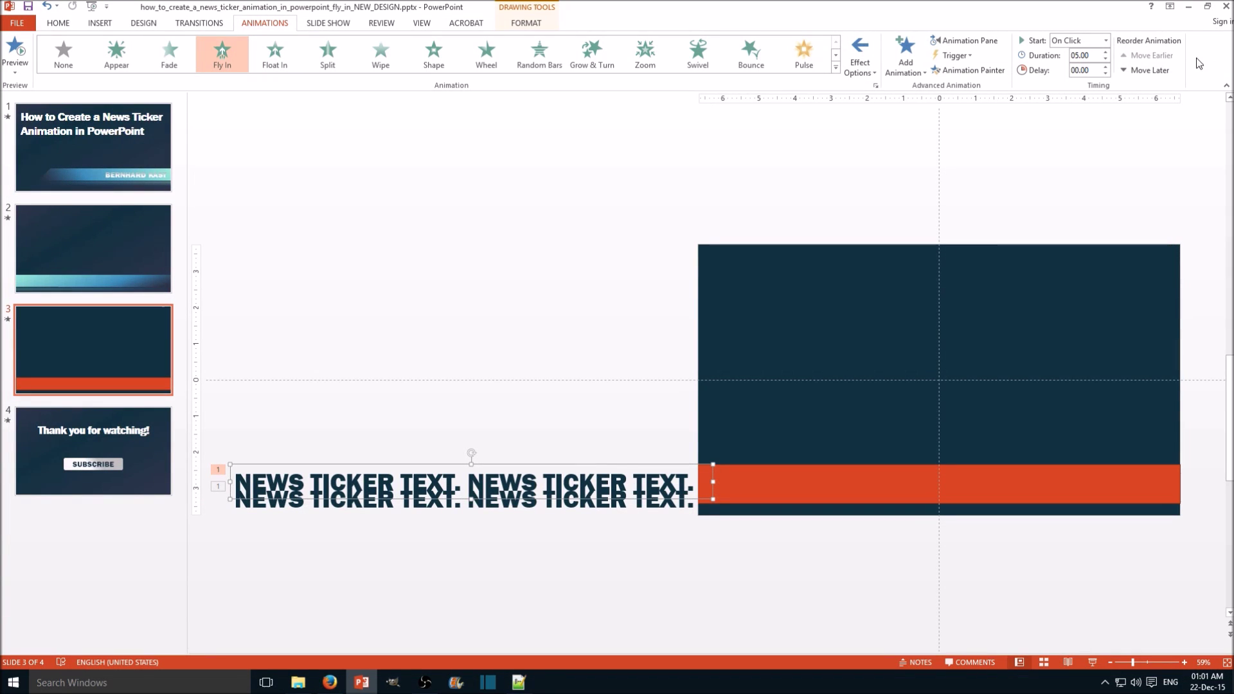
Step: Set the lower copy's Fly In duration to 10 seconds and preview the show from the ticker slide
{"action": "left_click", "coordinate": [542, 511]}
{"action": "left_click", "coordinate": [1105, 52]}
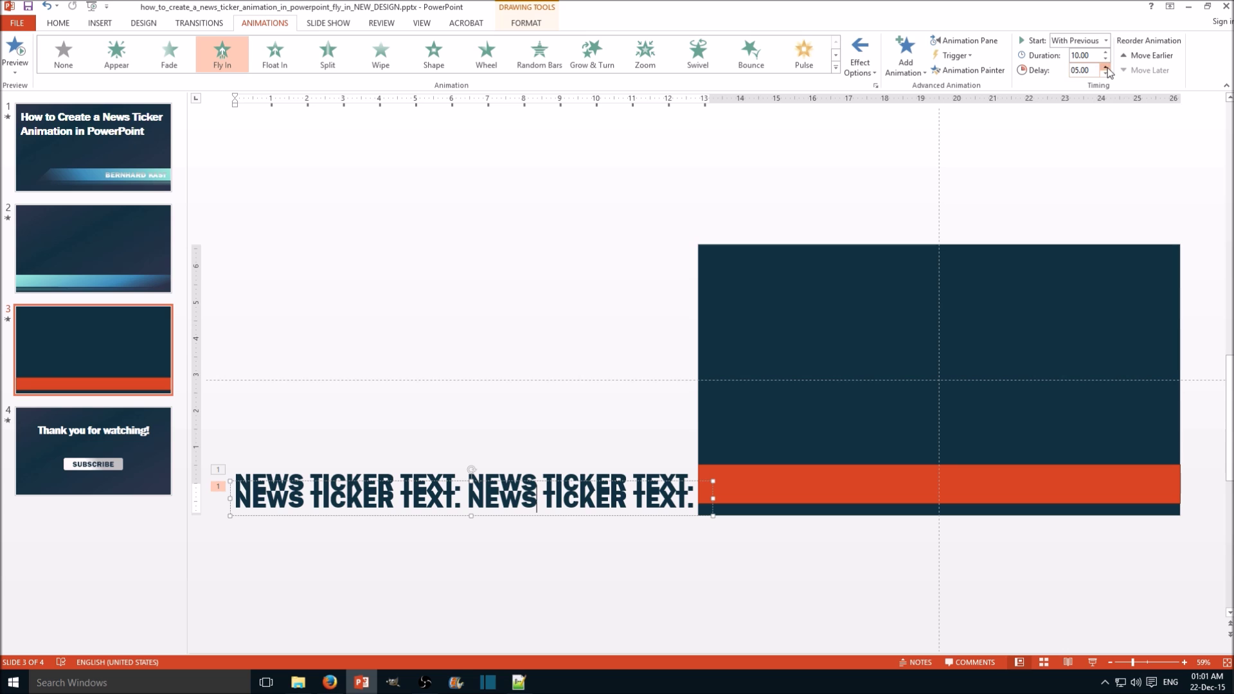
{"action": "left_click", "coordinate": [676, 183]}
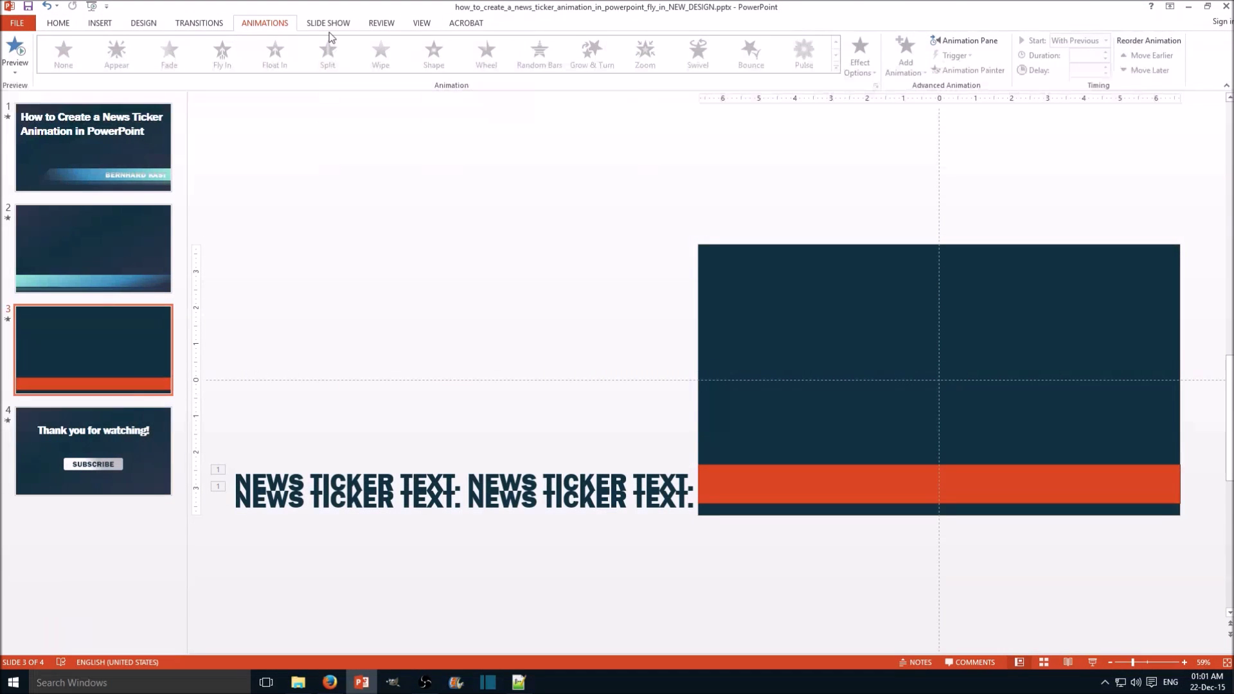
{"action": "left_click", "coordinate": [328, 23]}
{"action": "left_click", "coordinate": [62, 55]}
Step: Undo the ticker box offset so both copies overlap, then play slide 3 from the current slide
{"action": "key", "text": "Escape"}
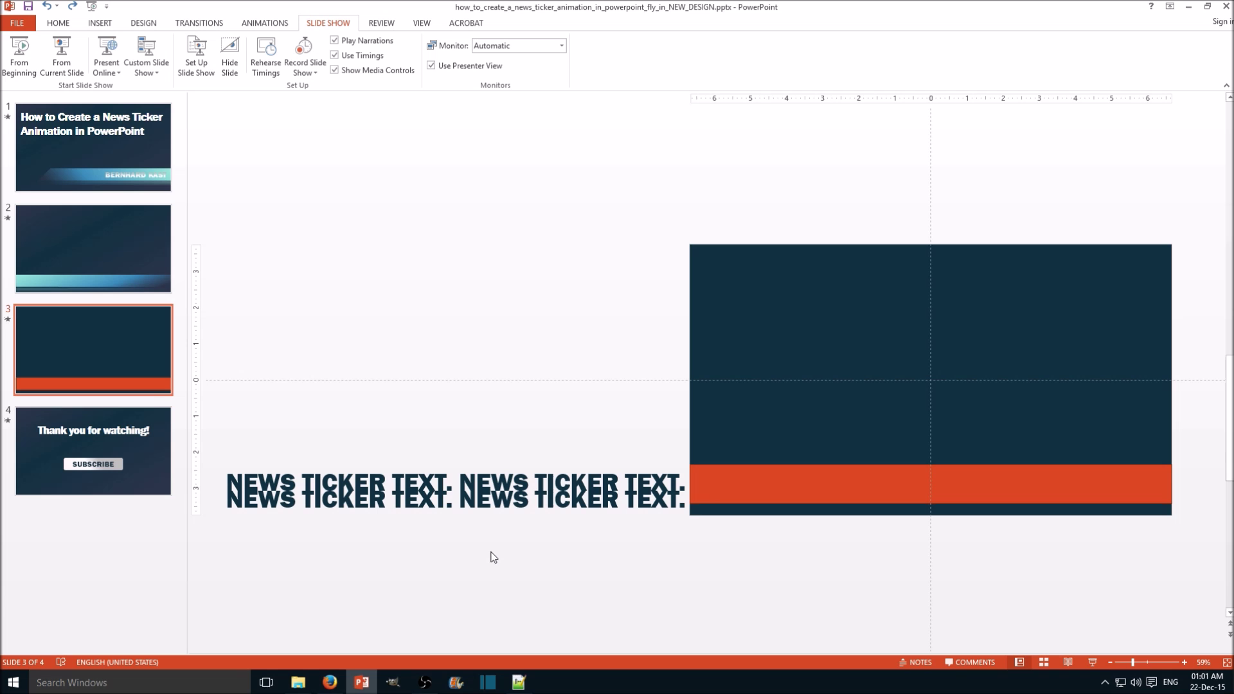
{"action": "left_click", "coordinate": [482, 508]}
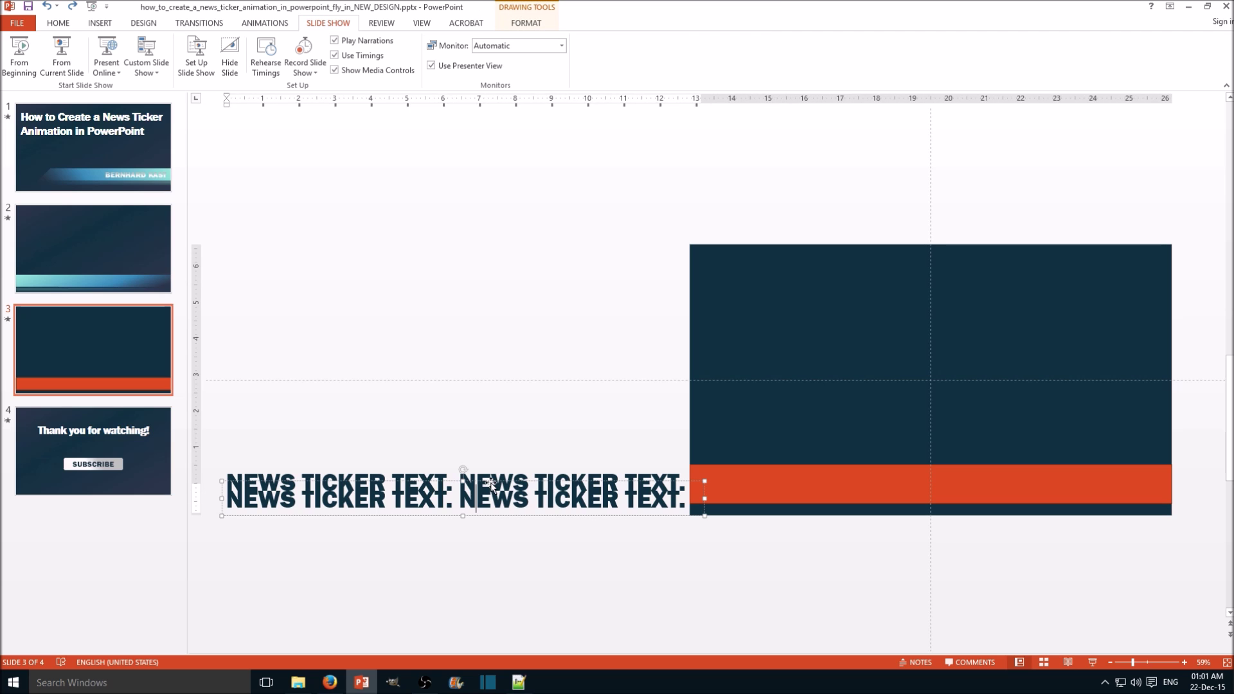
{"action": "left_click", "coordinate": [491, 483]}
{"action": "key", "text": "ctrl+z"}
{"action": "left_click", "coordinate": [492, 465]}
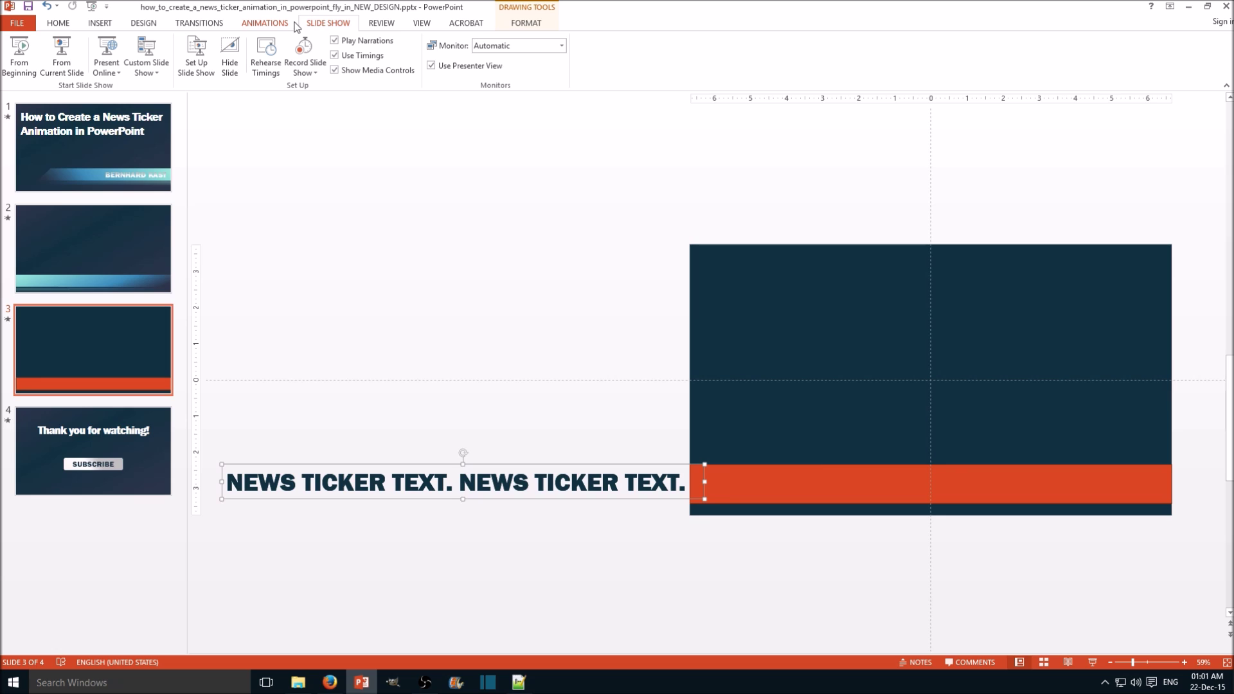
{"action": "left_click", "coordinate": [65, 46]}
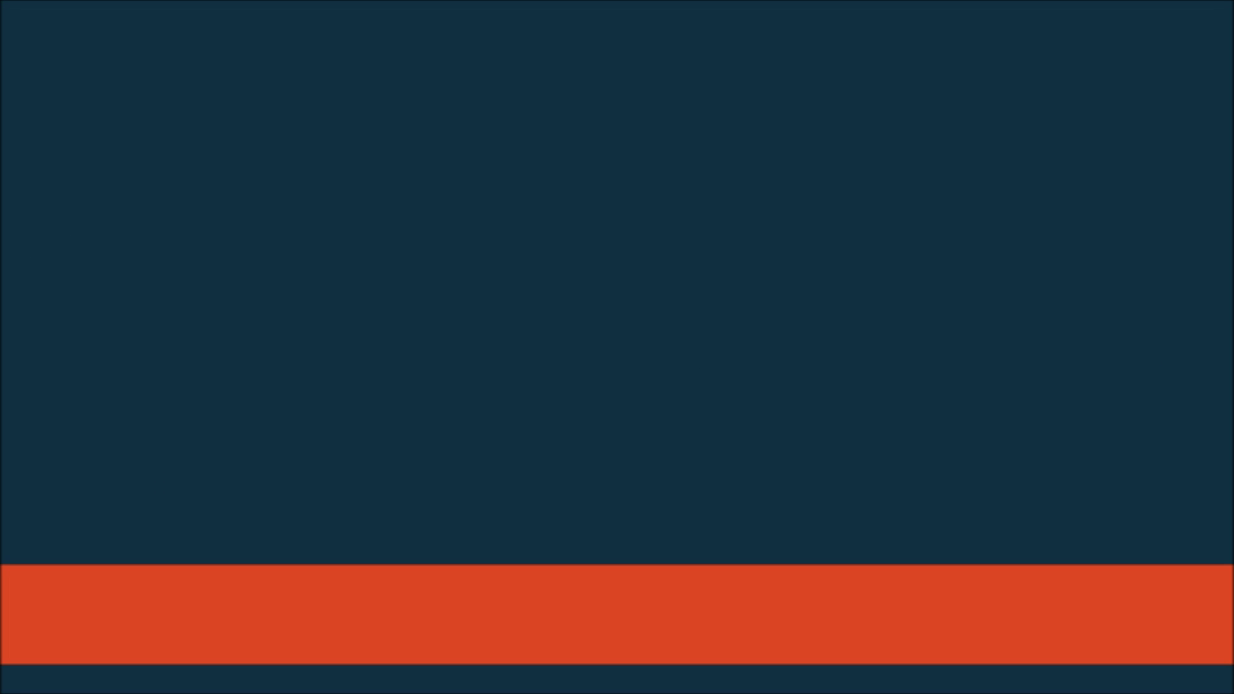